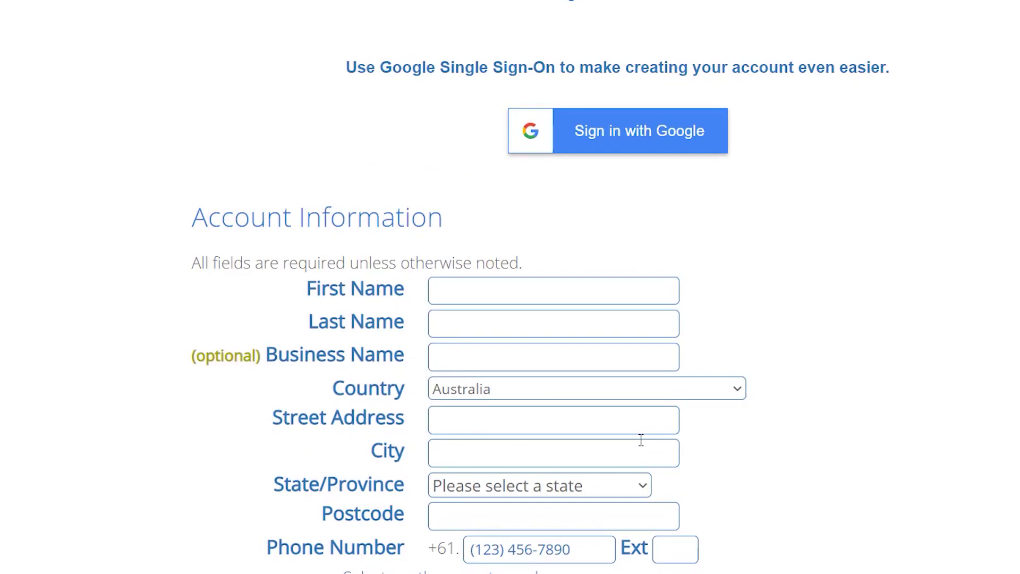
# - Scroll the Bluehost landing page and bring up the Basic, Plus, Choice Plus and Pro pricing table
pyautogui.scroll(-10, 640, 453)
pyautogui.scroll(5, 640, 453)
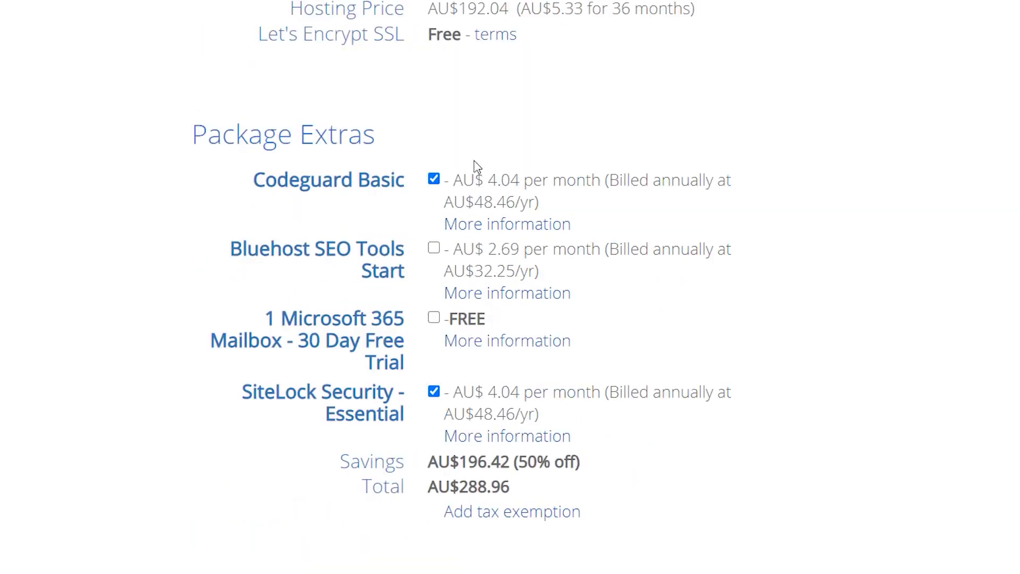
pyautogui.scroll(-3, 555, 230)
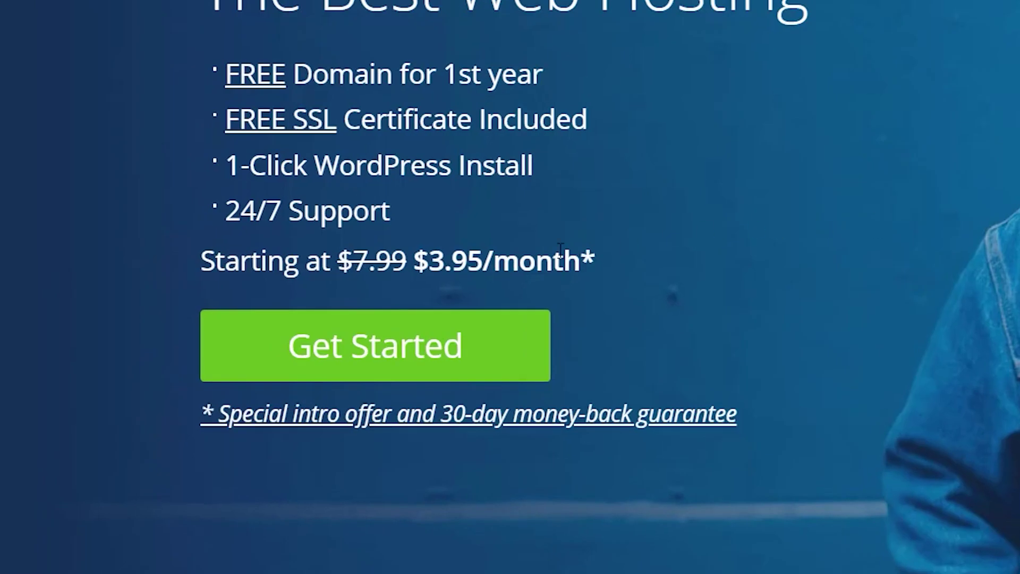
pyautogui.click(365, 353)
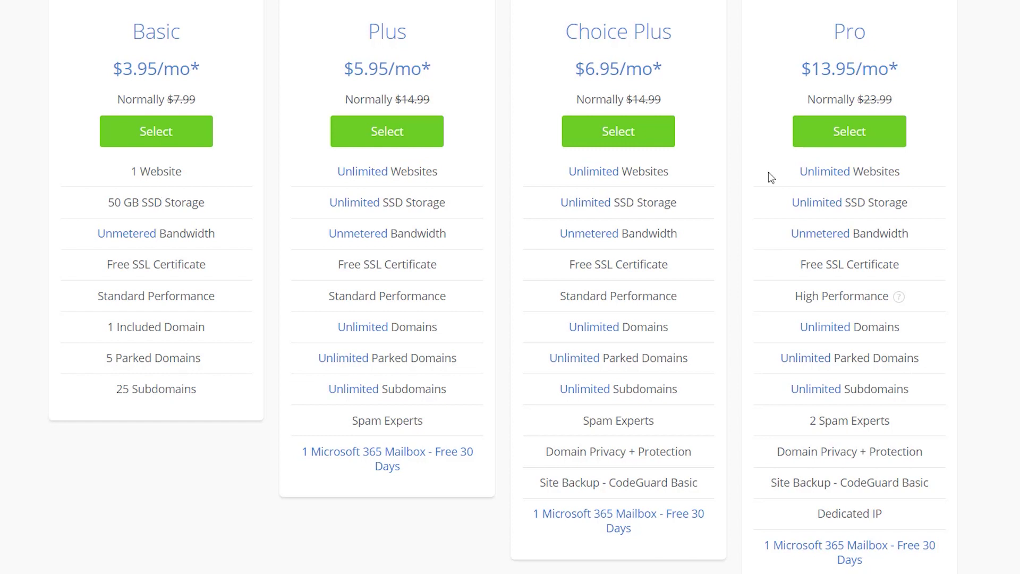
# - Select the Basic plan at $3.95/mo from the pricing table
pyautogui.click(143, 131)
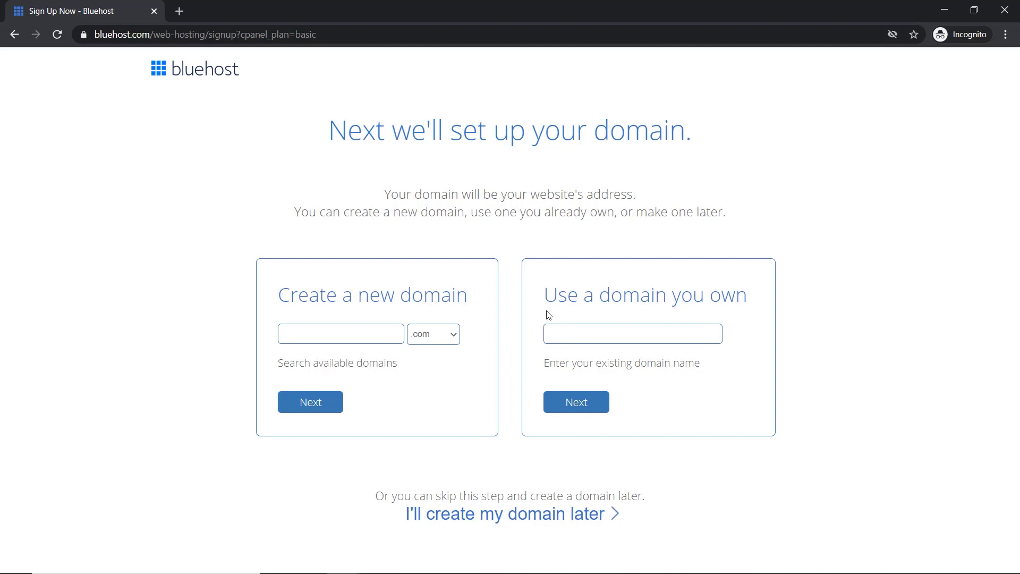
# - Enter dotcomdollar.xyz under 'Use a domain you own' and continue to account creation
pyautogui.click(561, 334)
pyautogui.write('d')
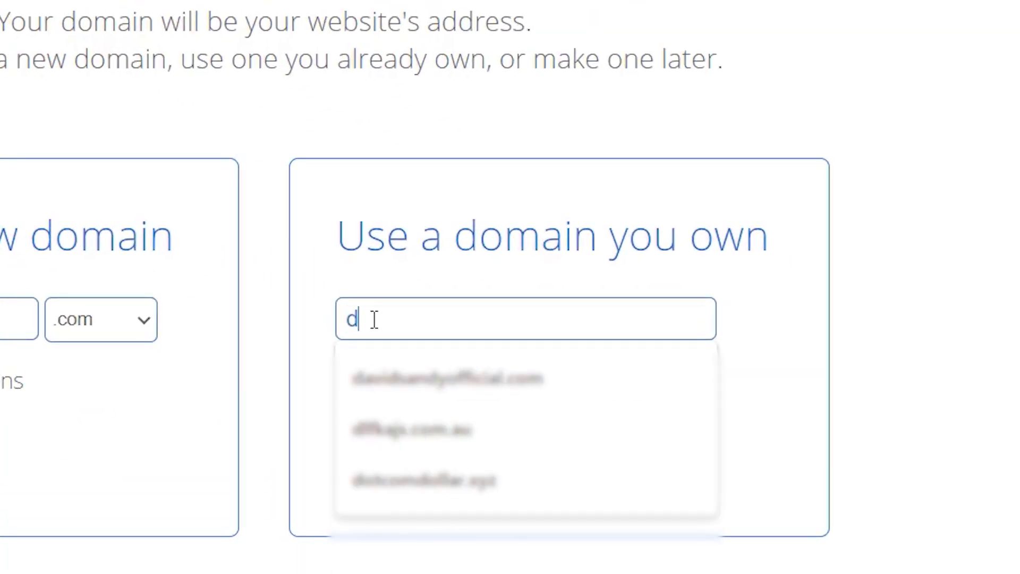
pyautogui.write('otcomdol')
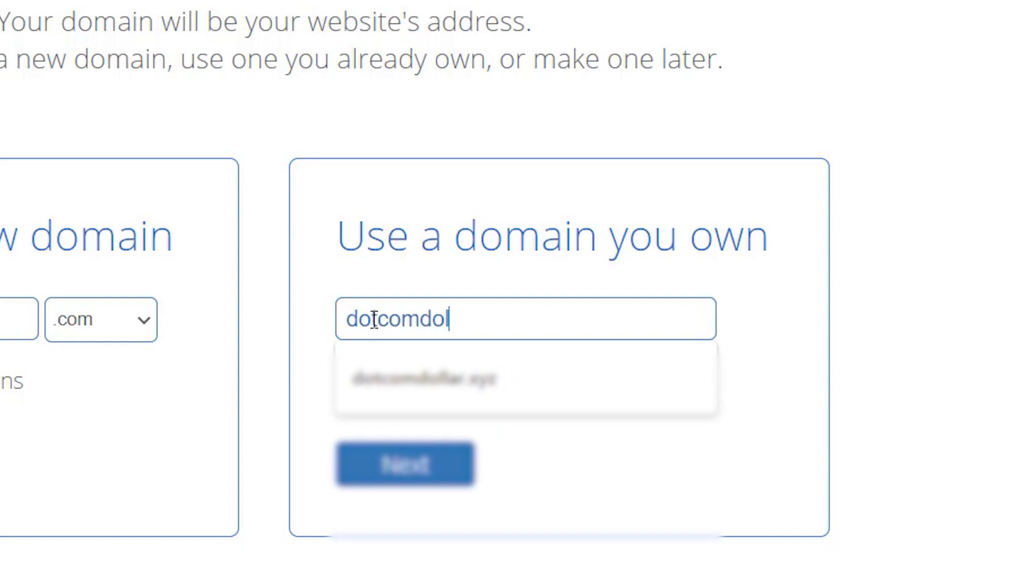
pyautogui.write('lar.xy')
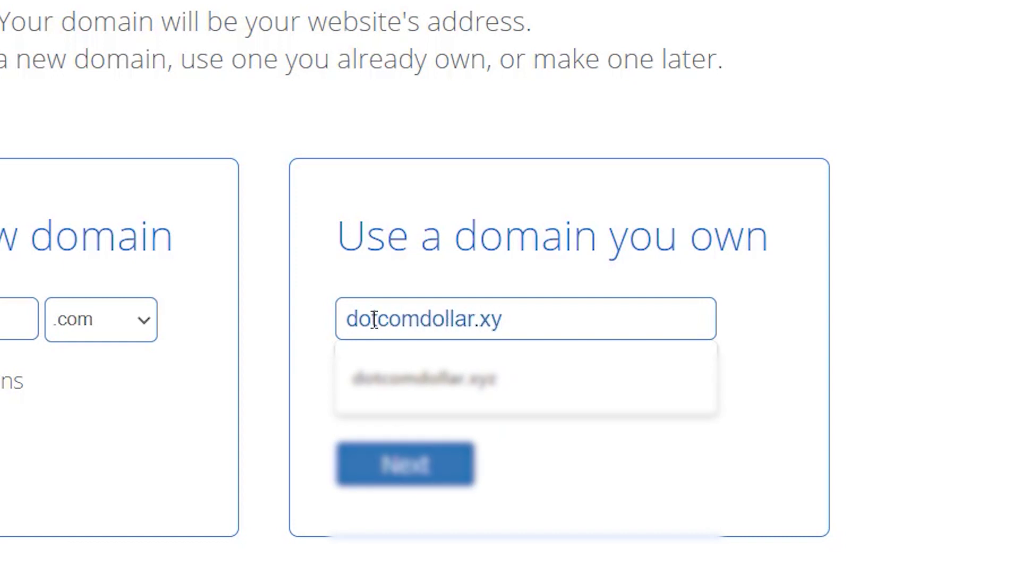
pyautogui.write('z')
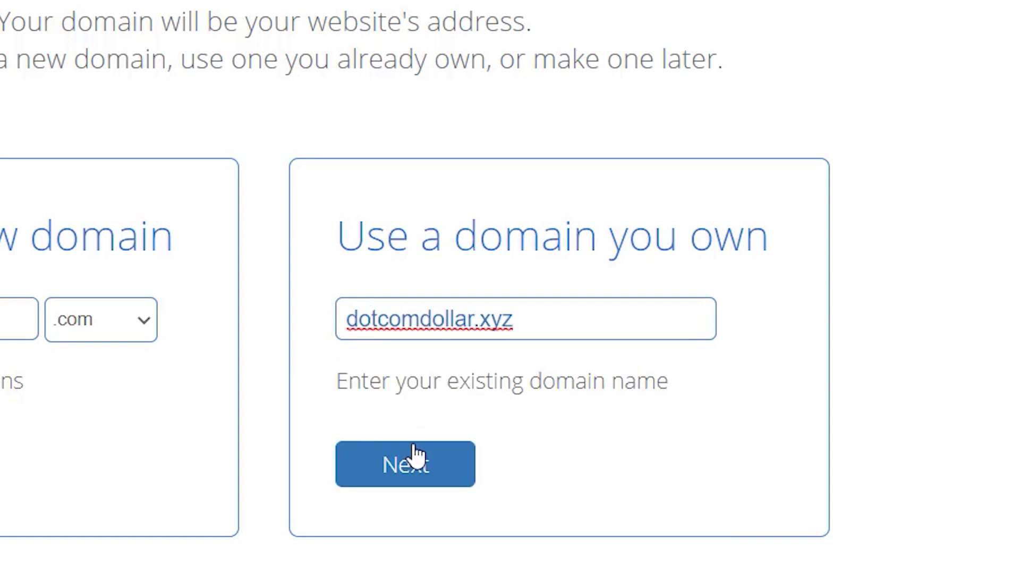
pyautogui.click(420, 462)
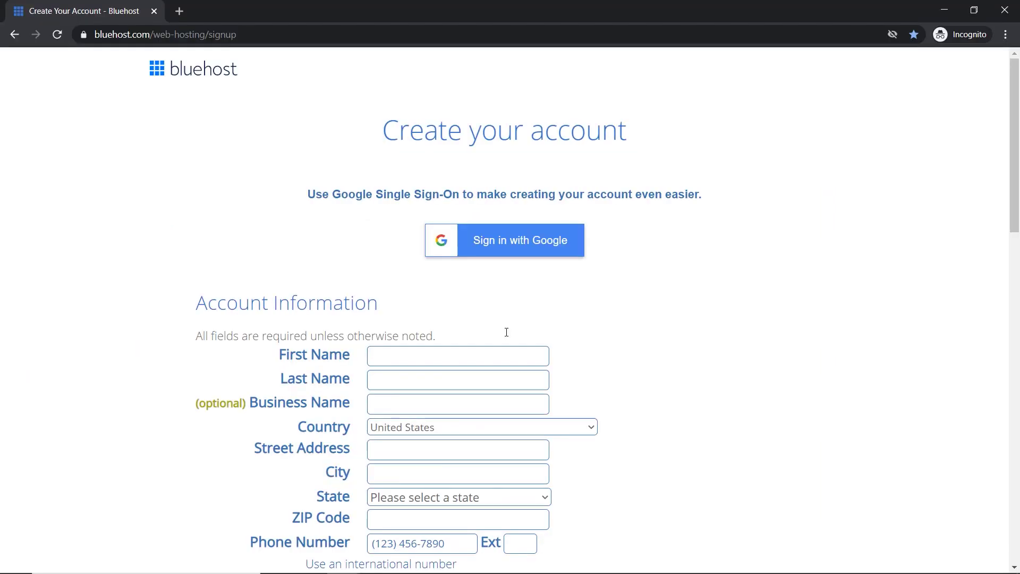
# - Fill in the account holder's first name, last name and the start of the street address
pyautogui.scroll(-3, 507, 335)
pyautogui.click(386, 155)
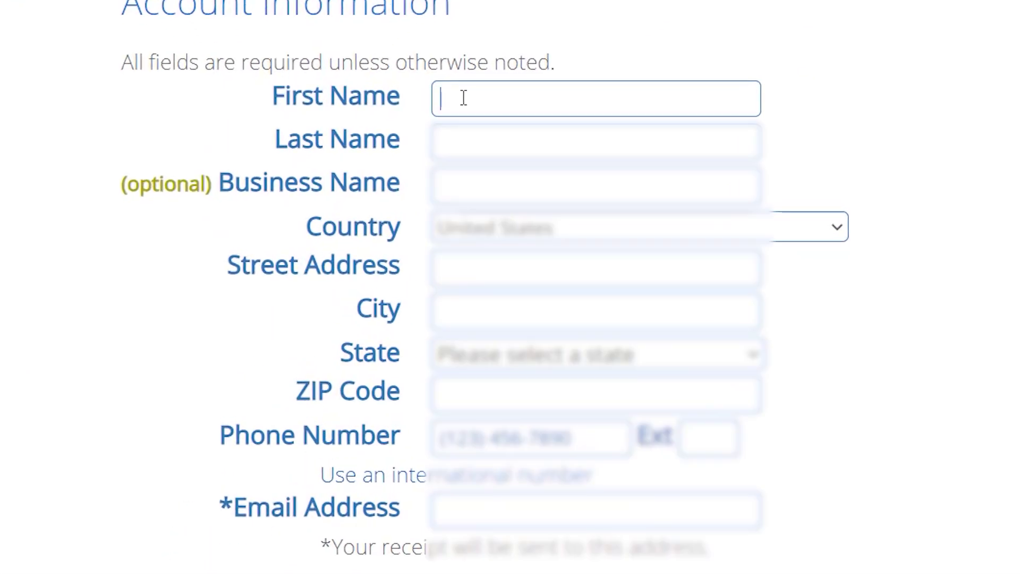
pyautogui.press('Tab')
pyautogui.press('Tab')
pyautogui.press('Tab')
pyautogui.press('Tab')
pyautogui.write('201')
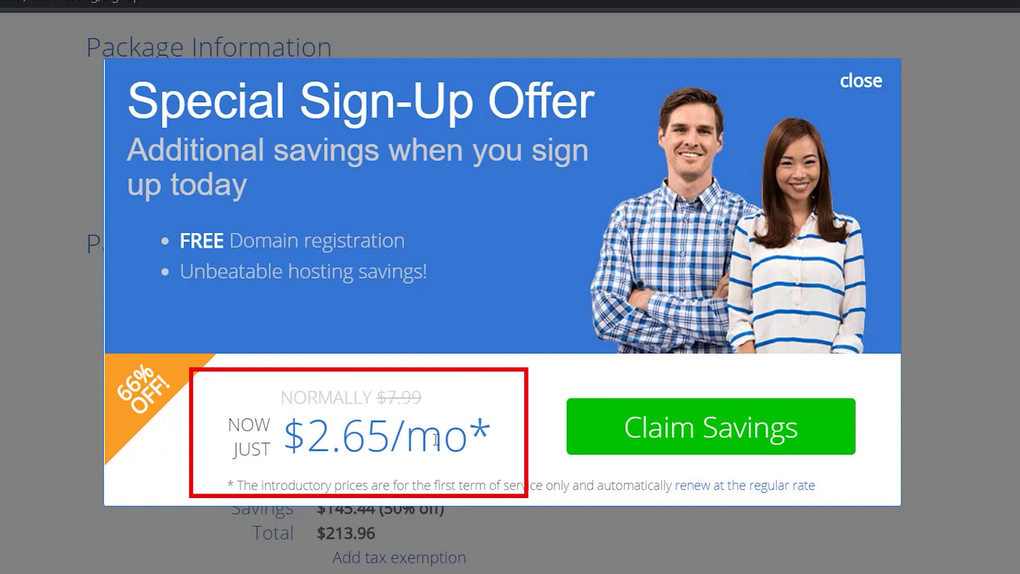
# - Claim the $2.65/mo sign-up offer and keep the Basic 36 Month account plan
pyautogui.click(675, 429)
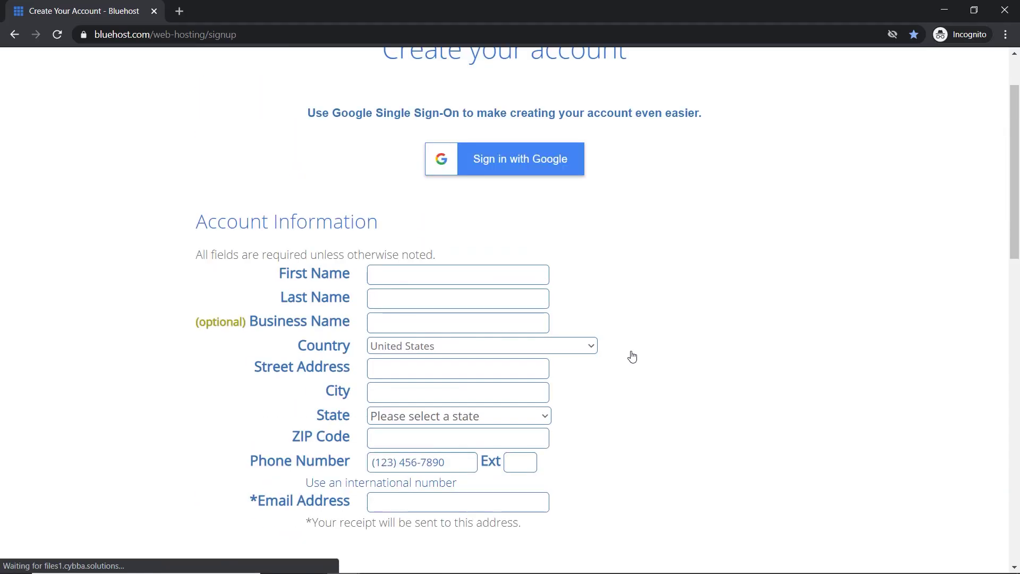
pyautogui.scroll(-2, 633, 356)
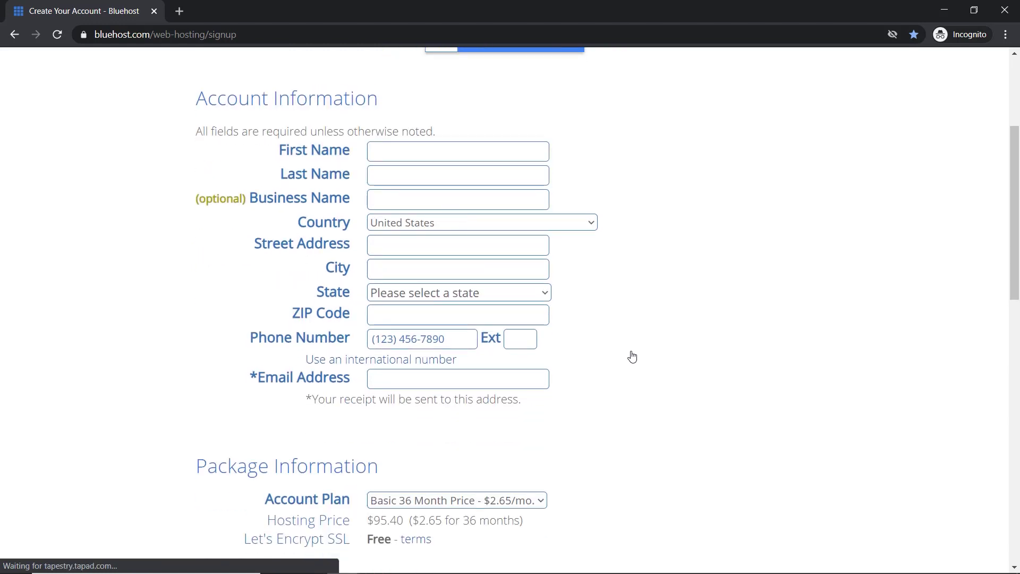
pyautogui.scroll(-7, 632, 356)
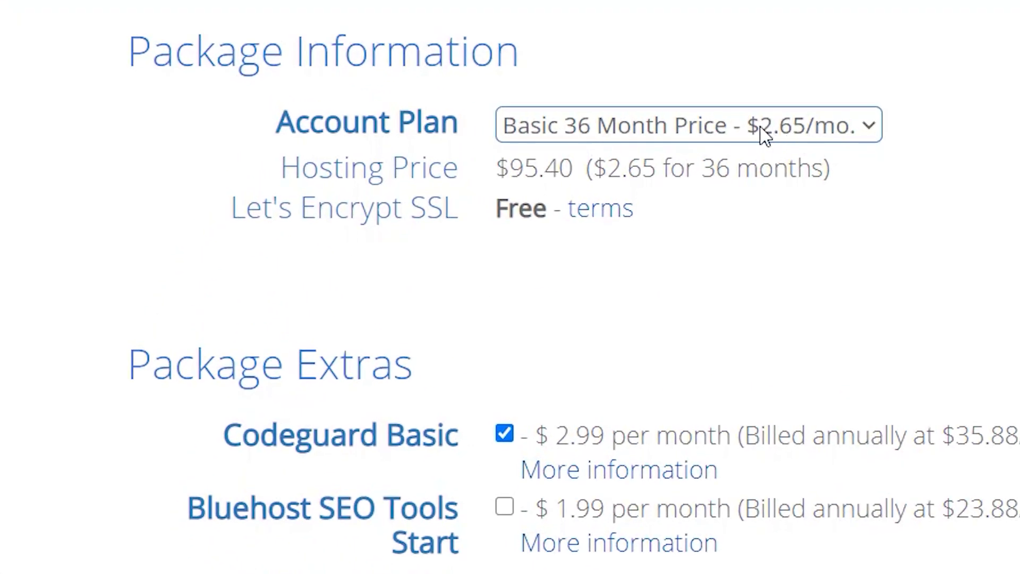
pyautogui.click(766, 130)
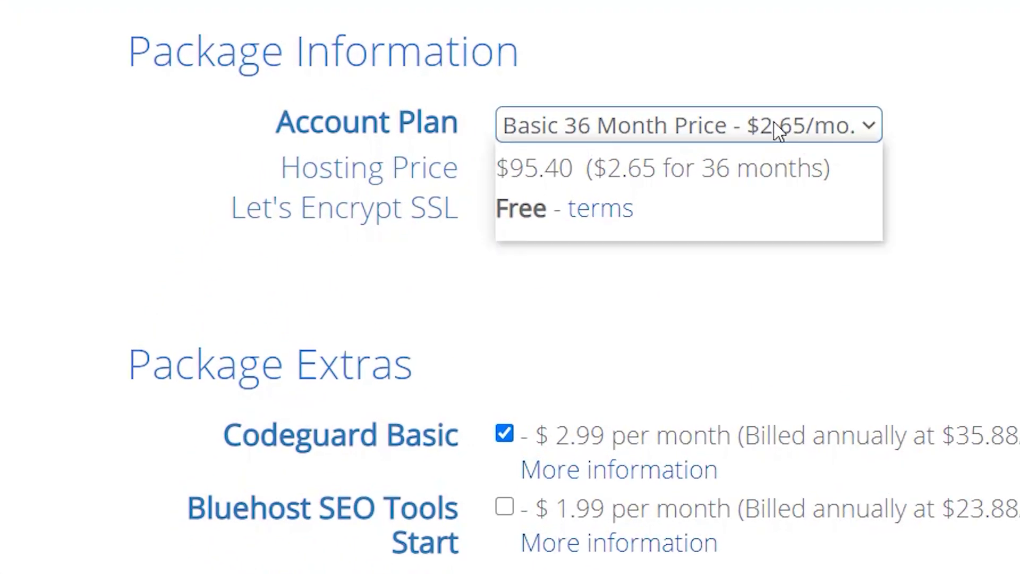
pyautogui.click(808, 129)
pyautogui.click(807, 129)
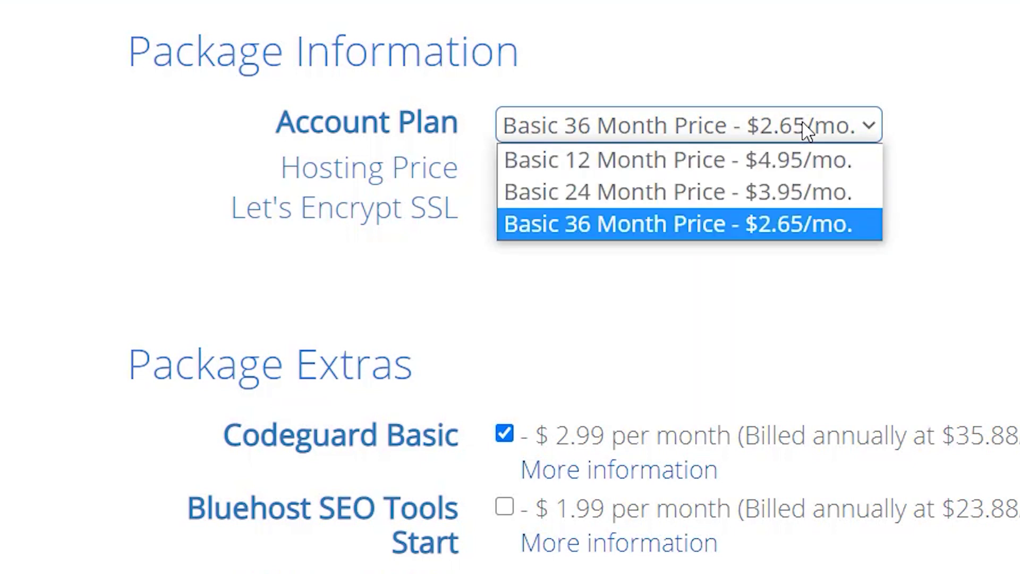
pyautogui.click(807, 130)
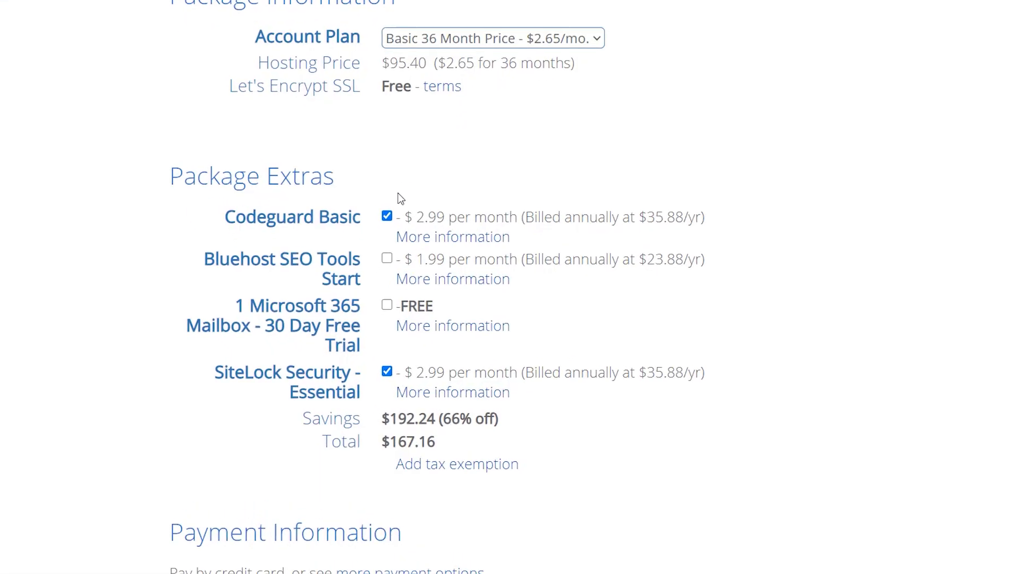
# - Untick Codeguard Basic and SiteLock Security, bringing the order total to $95.40
pyautogui.click(417, 152)
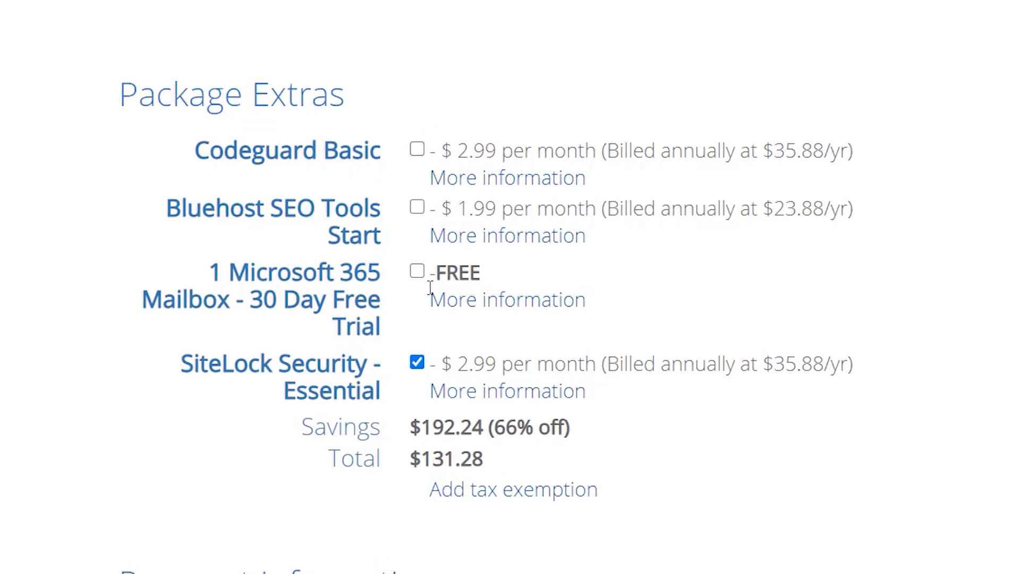
pyautogui.click(417, 364)
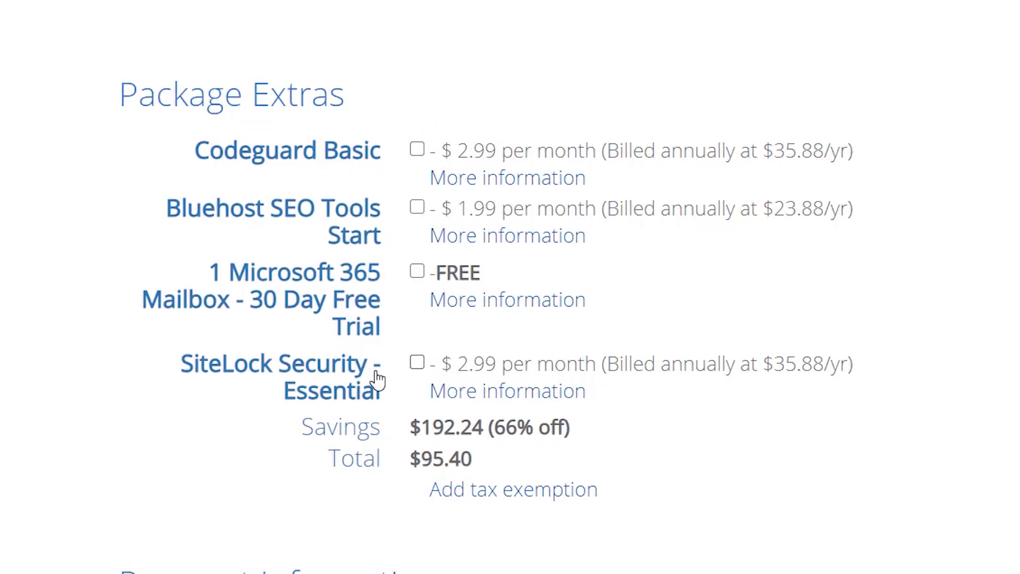
pyautogui.scroll(-2, 661, 326)
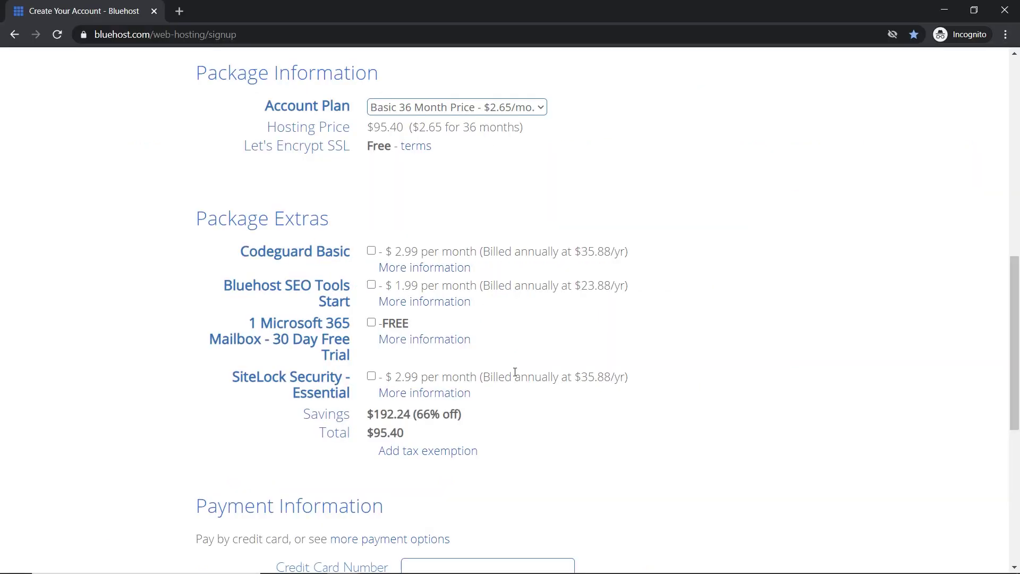
pyautogui.scroll(-6, 515, 372)
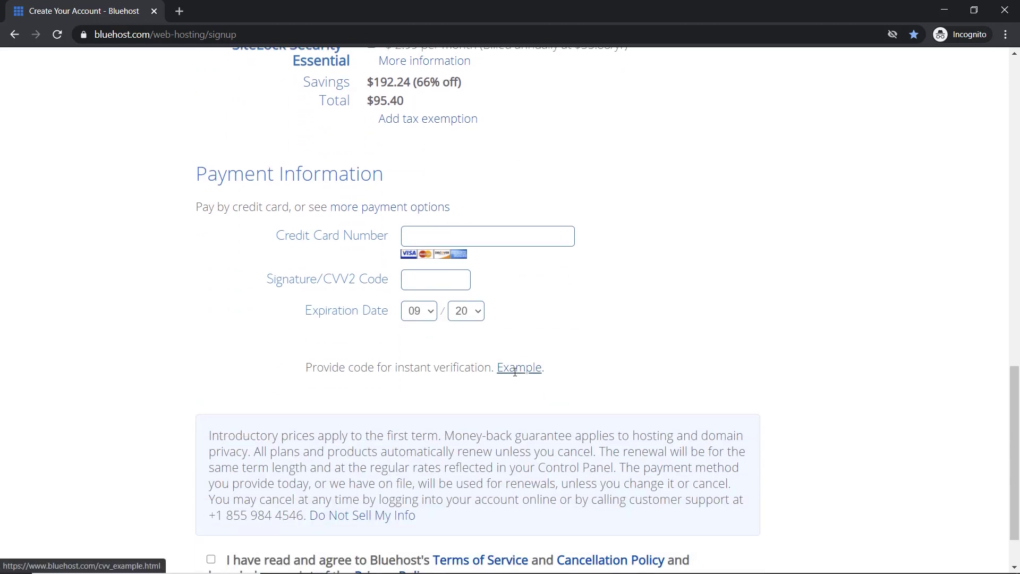
# - Agree to the Terms of Service and submit the Bluehost order
pyautogui.scroll(-2, 513, 375)
pyautogui.scroll(2, 519, 367)
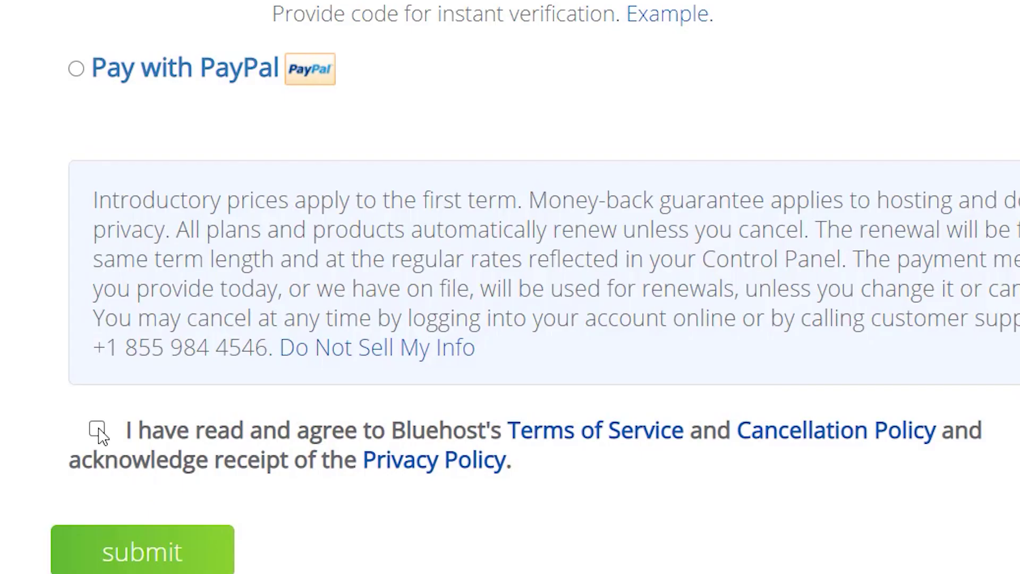
pyautogui.click(212, 560)
pyautogui.click(153, 551)
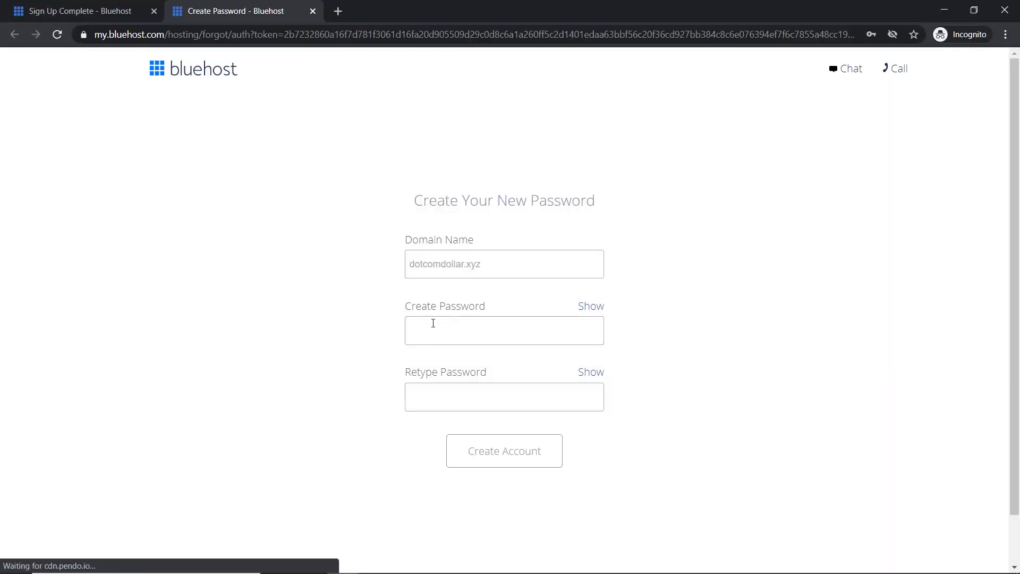
# - Enter and confirm the account password, accept the Privacy Policy and Terms, and create the account
pyautogui.click(433, 323)
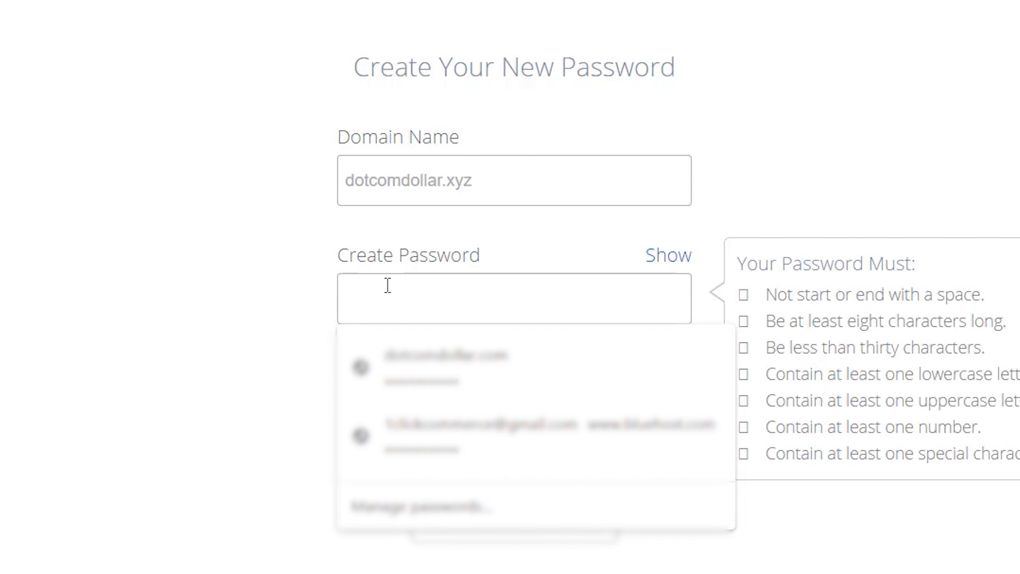
pyautogui.write('*********')
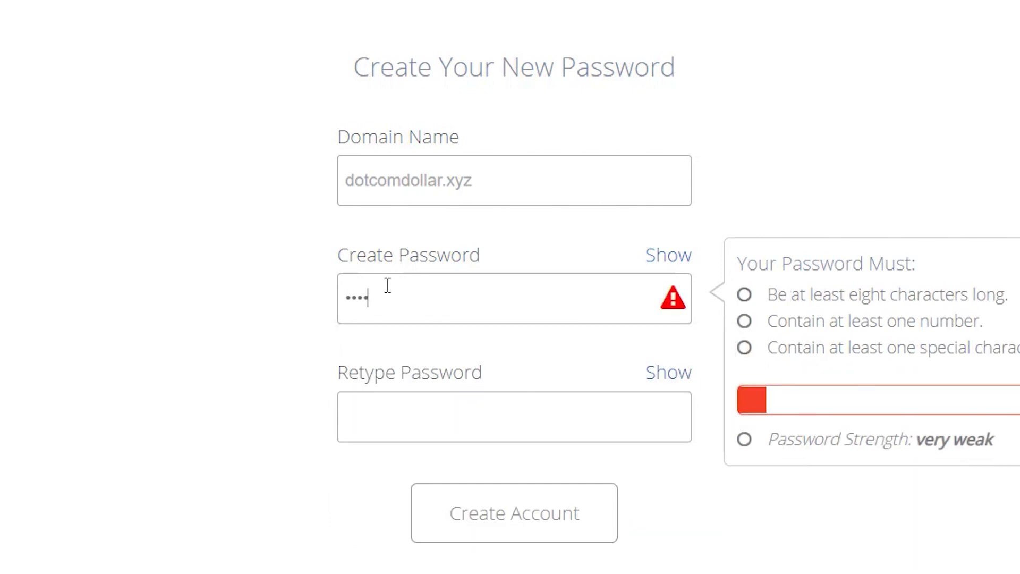
pyautogui.write('***')
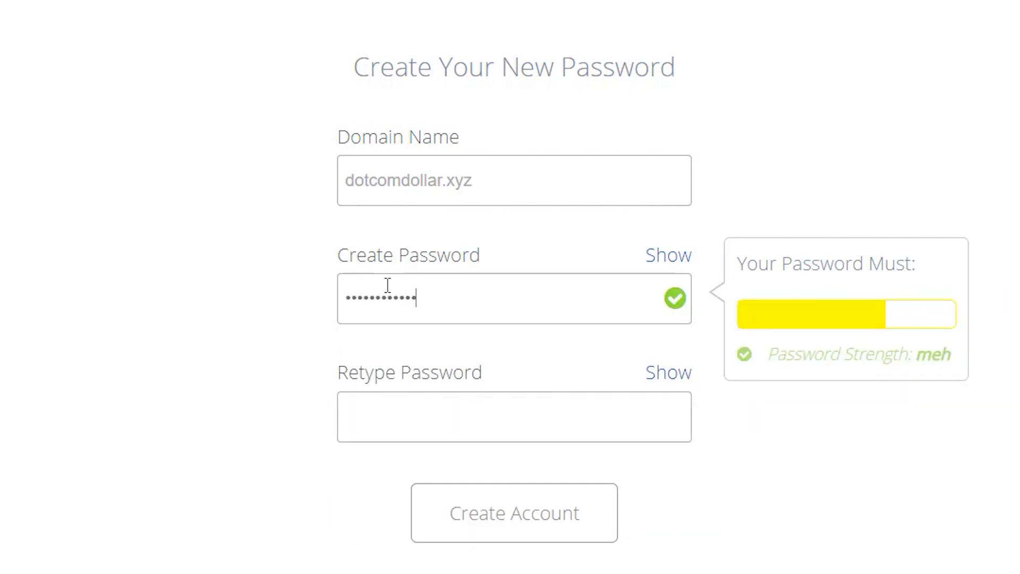
pyautogui.press('Tab')
pyautogui.write('************')
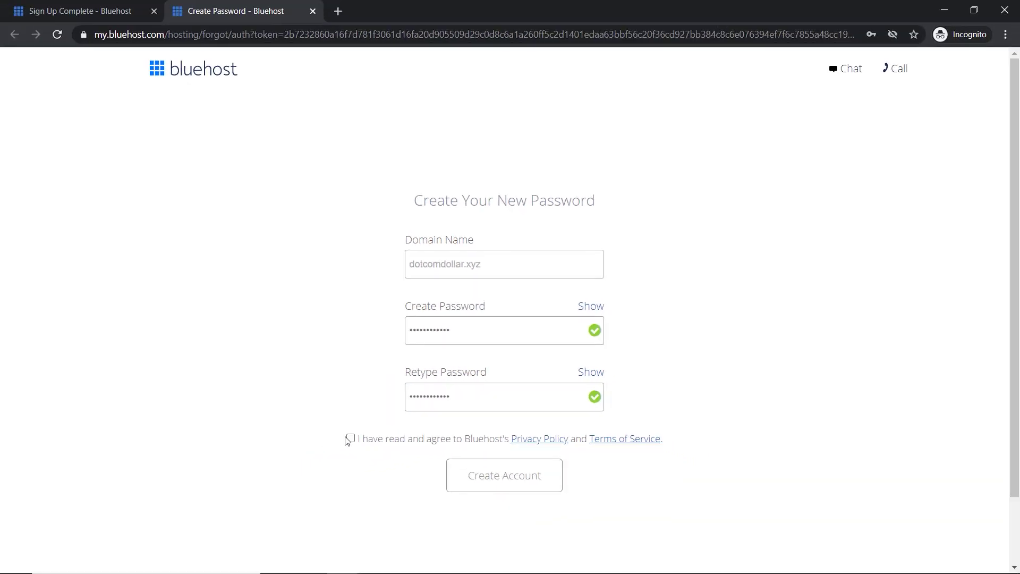
pyautogui.click(350, 439)
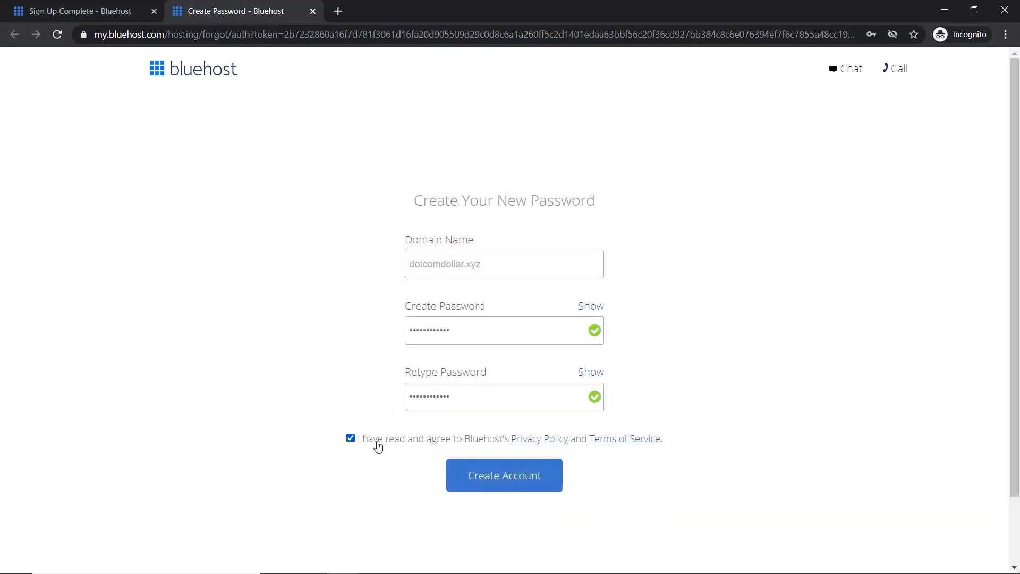
pyautogui.click(495, 476)
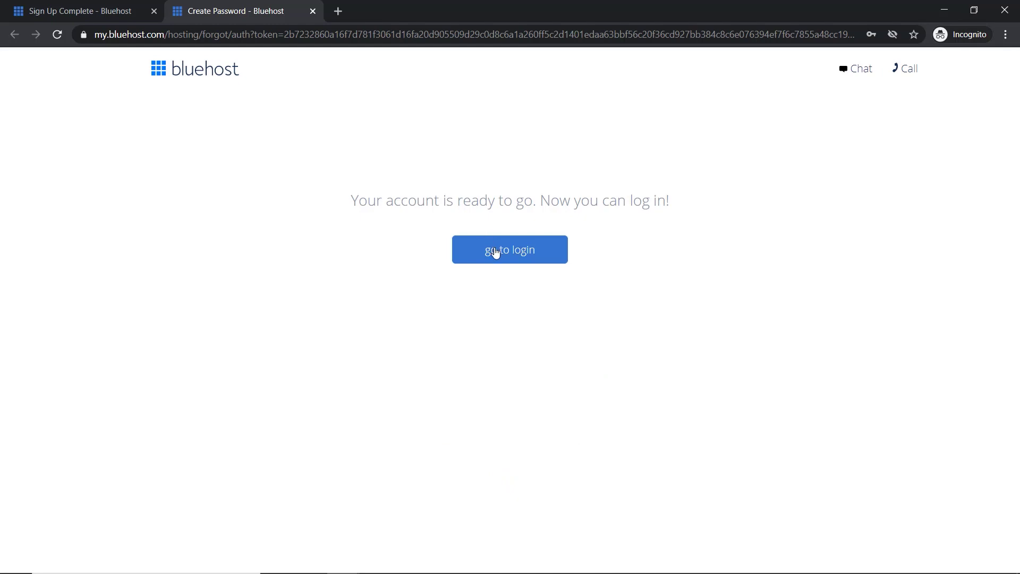
# - Go to the Bluehost login page and enter the account password
pyautogui.click(488, 344)
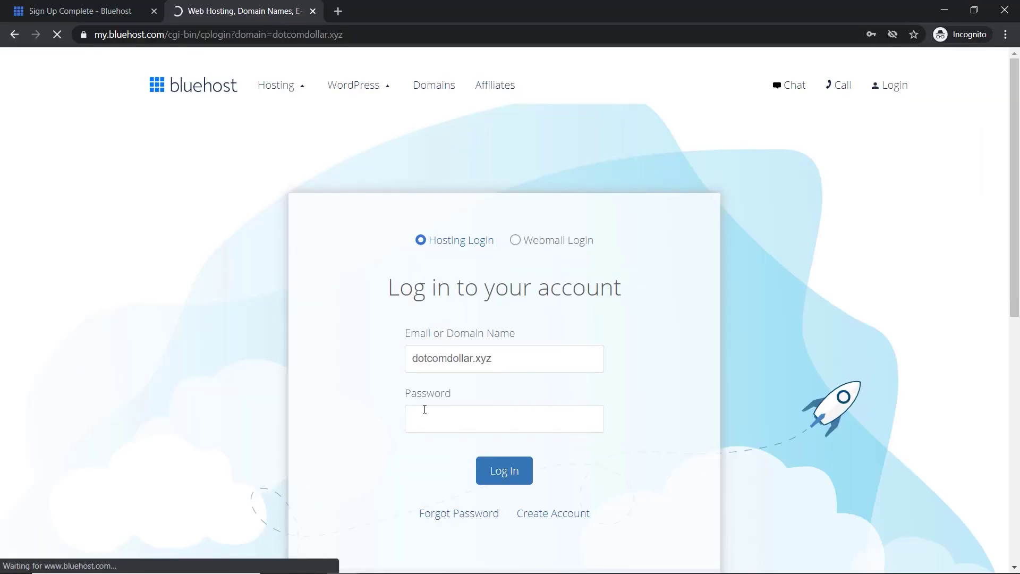
pyautogui.click(424, 410)
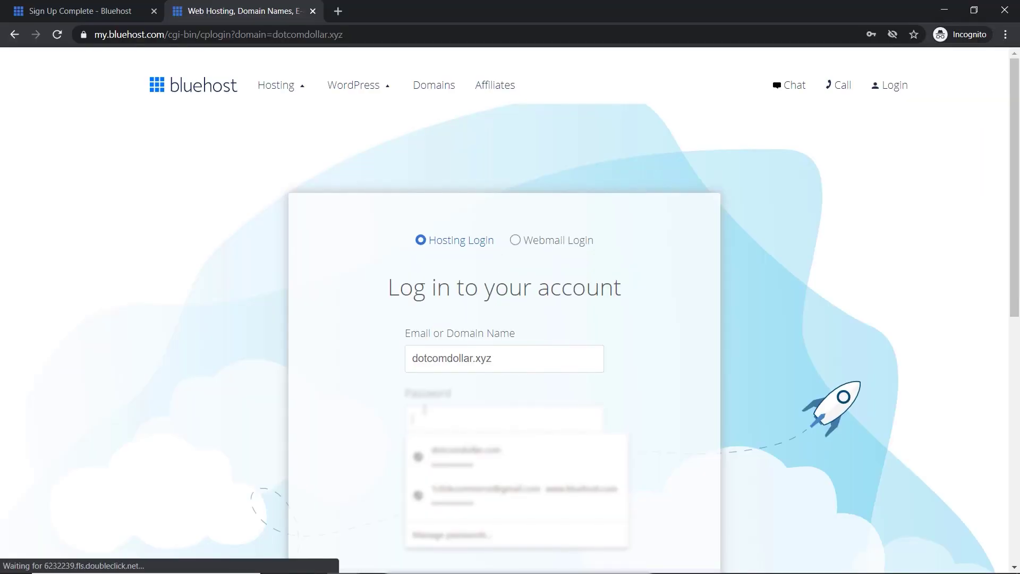
pyautogui.write('••••••••••••')
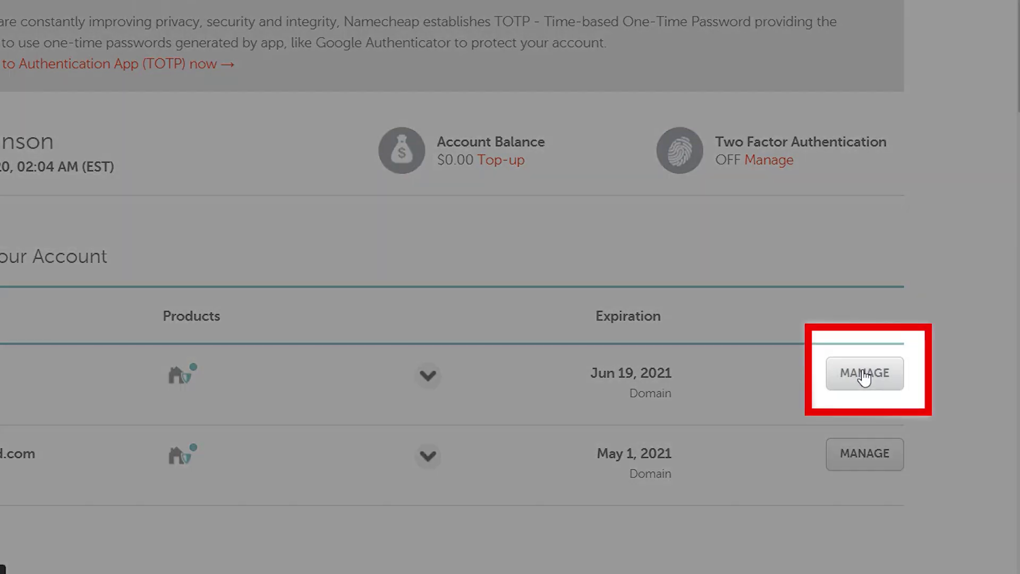
# - Open dotcomdollar.xyz's management page in Namecheap and switch Nameservers to Custom DNS
pyautogui.click(865, 375)
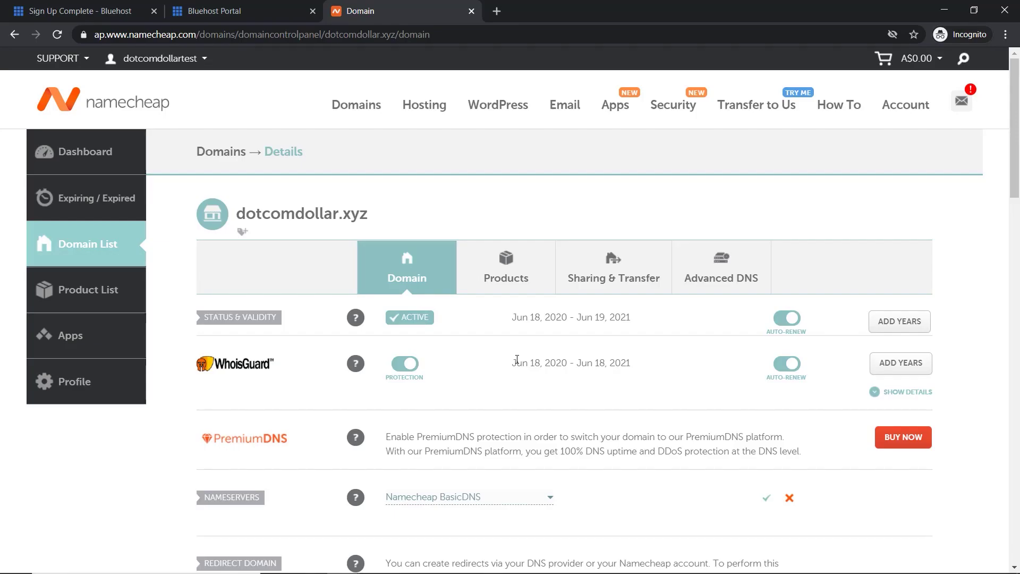
pyautogui.scroll(-3, 419, 362)
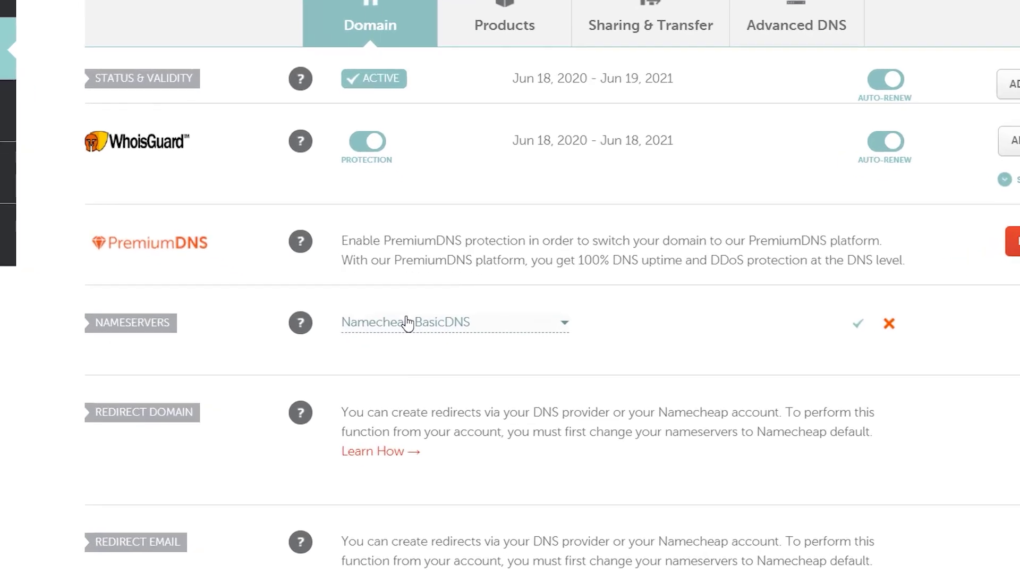
pyautogui.click(419, 364)
pyautogui.click(336, 368)
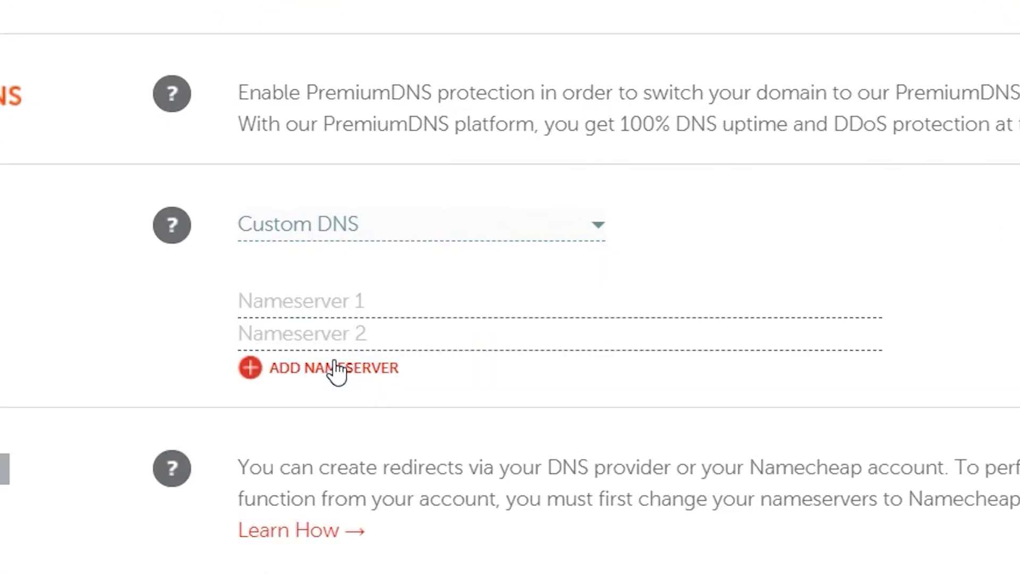
# - Enter ns1.bluehost.com and ns2.bluehost.com as the nameservers and save the change
pyautogui.click(326, 299)
pyautogui.write('ns1.bluehost.com')
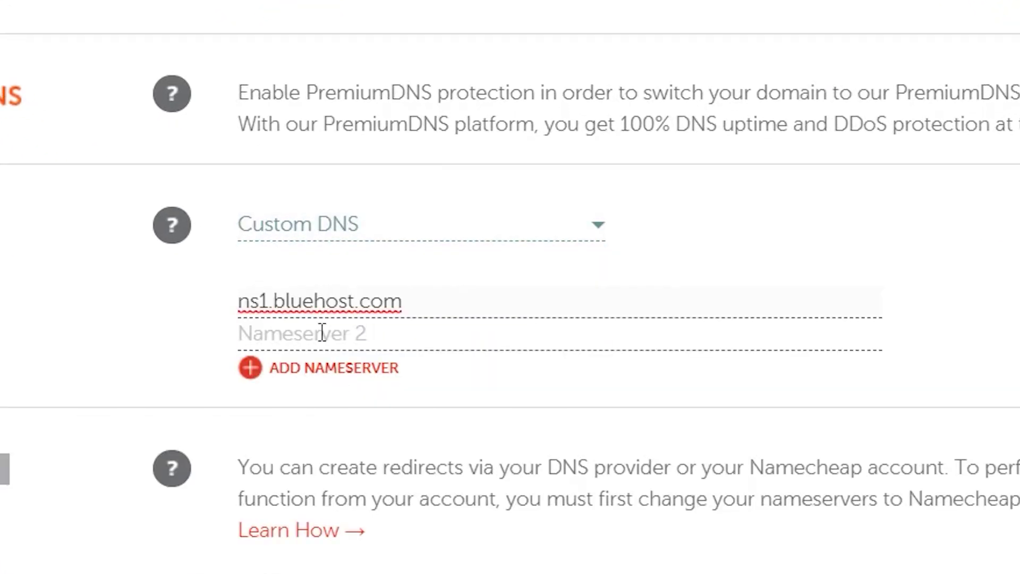
pyautogui.click(323, 334)
pyautogui.write('ns1.bluehost.com')
pyautogui.click(264, 334)
pyautogui.press('BackSpace')
pyautogui.write('2')
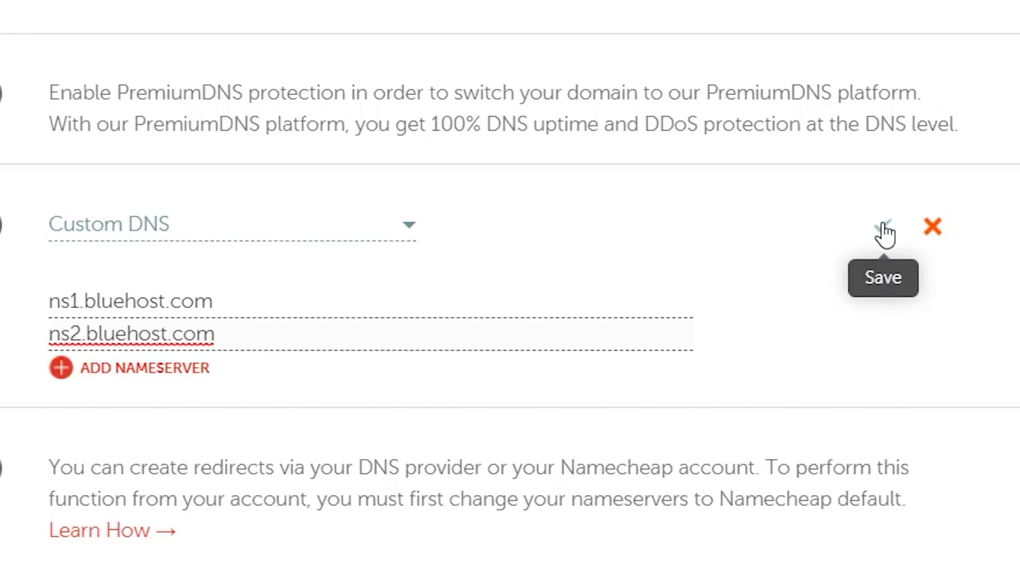
pyautogui.click(882, 229)
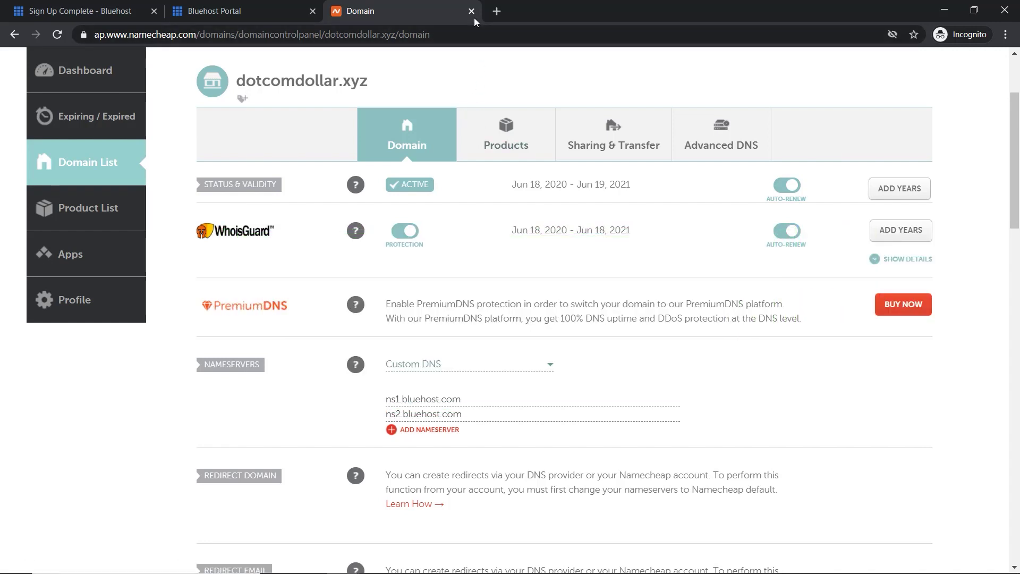
# - Close the Namecheap tab and delete the dotcomdollar.xyz site from Bluehost's My Sites
pyautogui.click(471, 11)
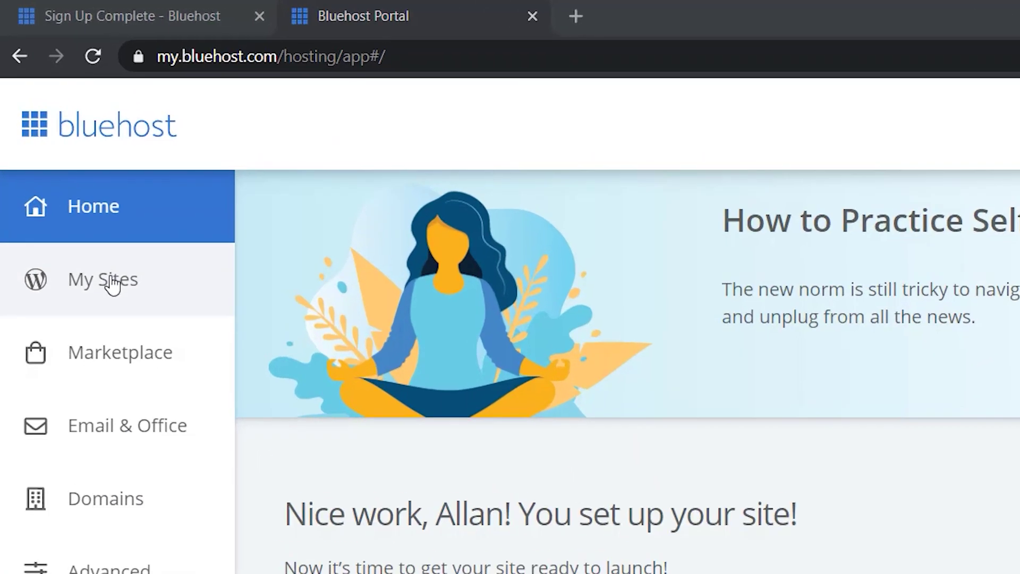
pyautogui.click(67, 167)
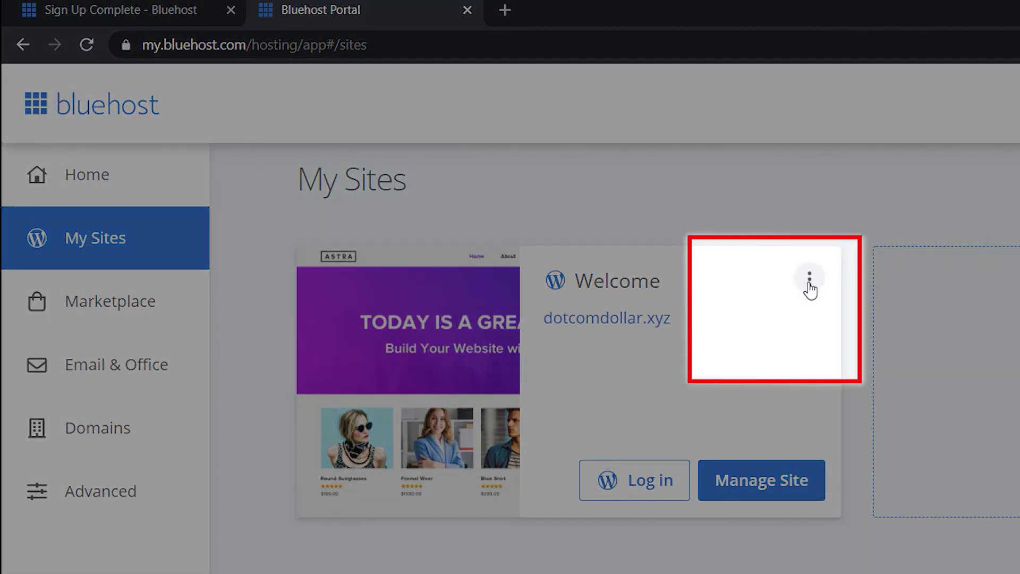
pyautogui.click(809, 279)
pyautogui.click(792, 308)
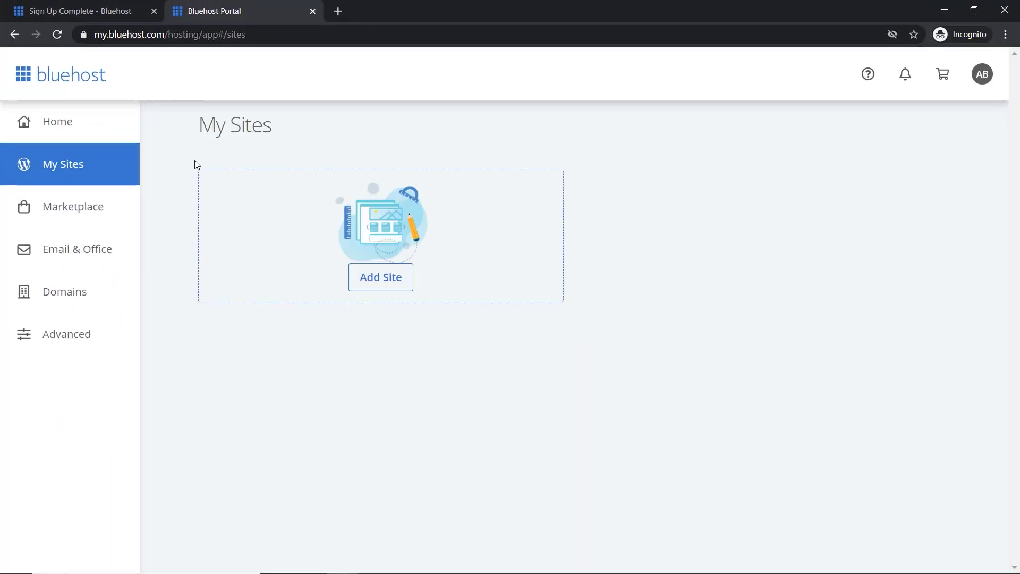
# - Start a new WordPress site named 'DotcomDollar' with the tagline 'Create Wordpress Website'
pyautogui.click(381, 281)
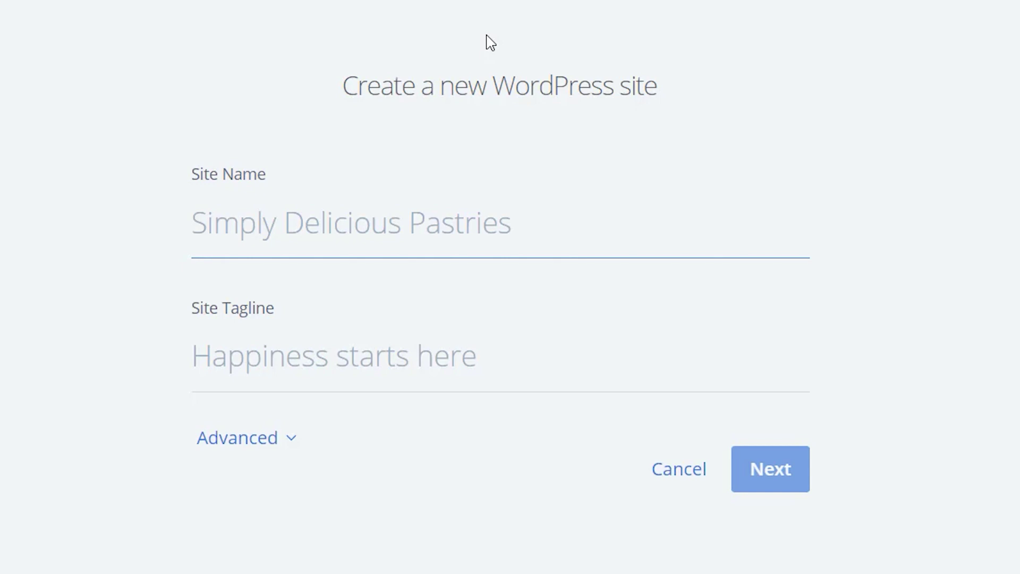
pyautogui.write('DotcomDolla')
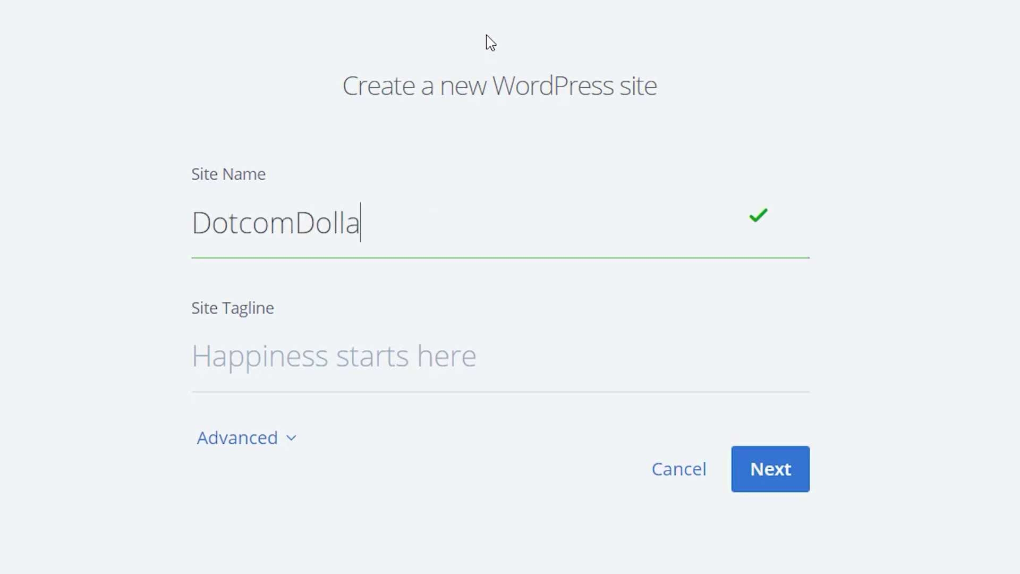
pyautogui.write('r')
pyautogui.press('Tab')
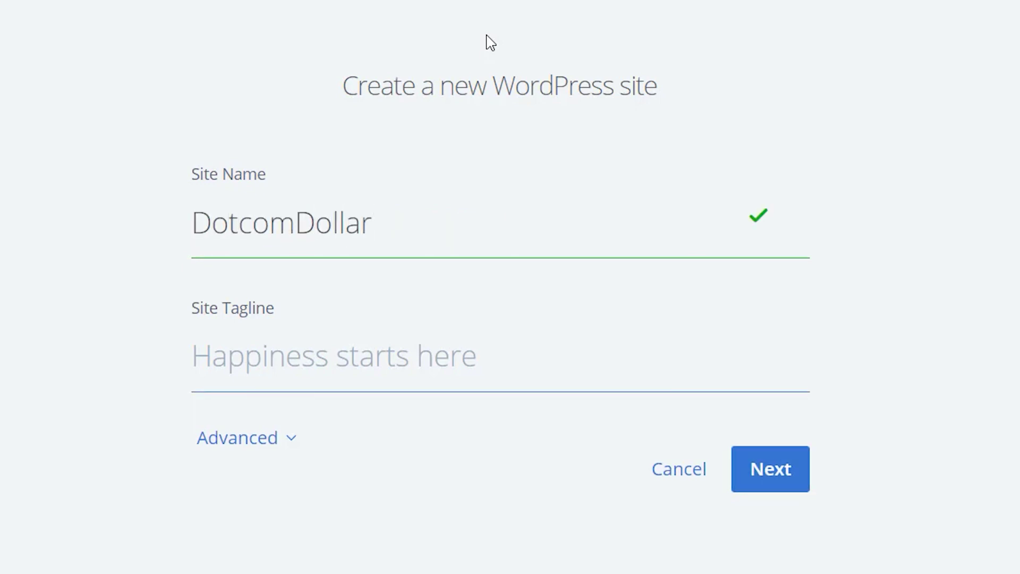
pyautogui.write('Create')
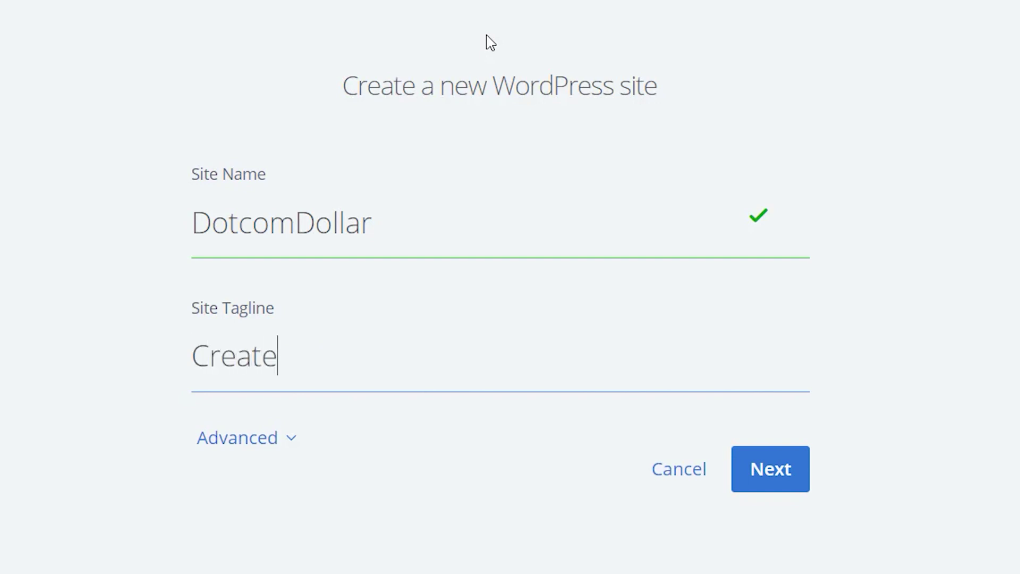
pyautogui.write(' Wordpre')
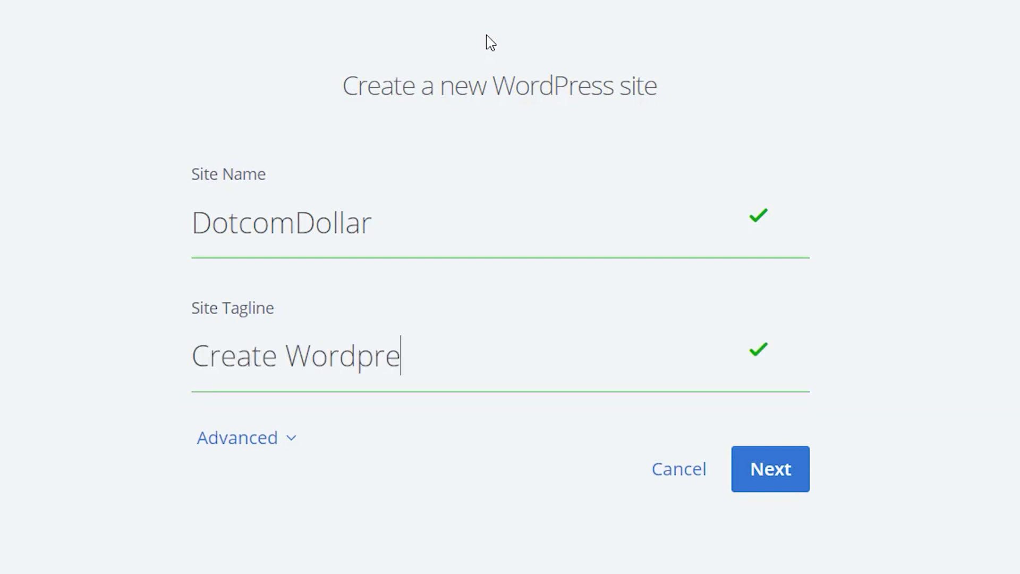
pyautogui.write('ss Website')
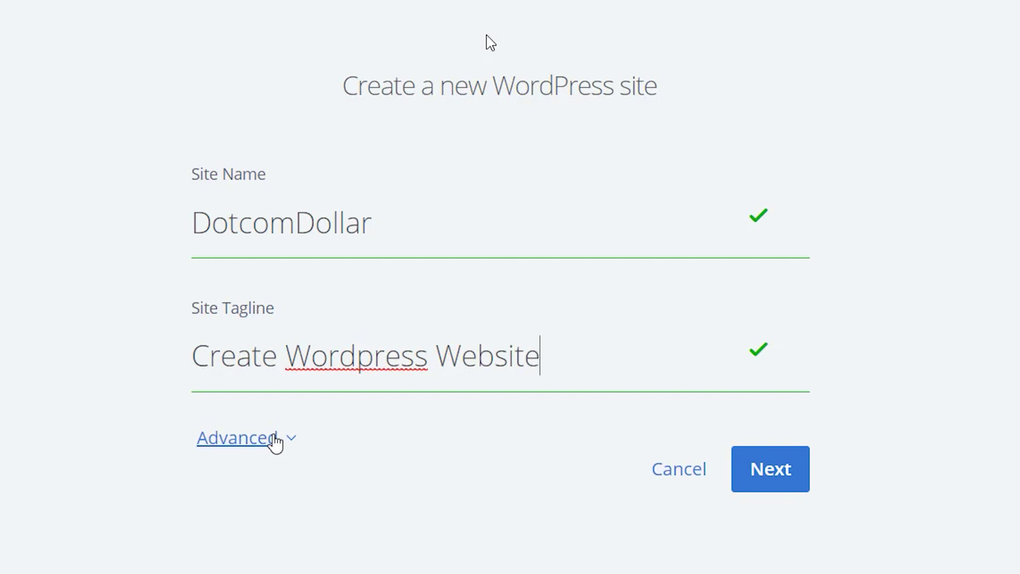
# - Under Advanced, enter the admin e-mail, username and password, retyping the mistyped password
pyautogui.click(275, 440)
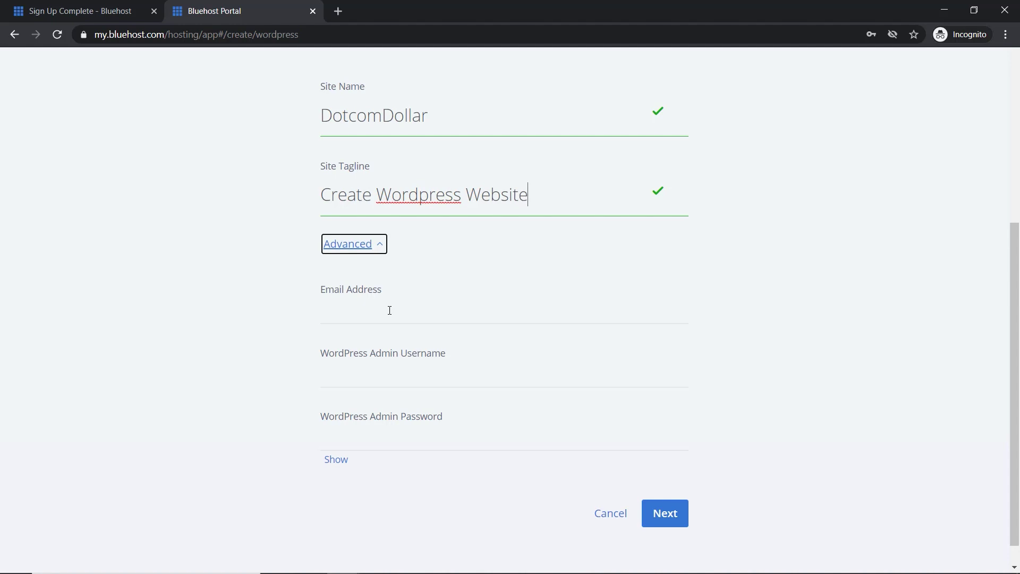
pyautogui.click(390, 311)
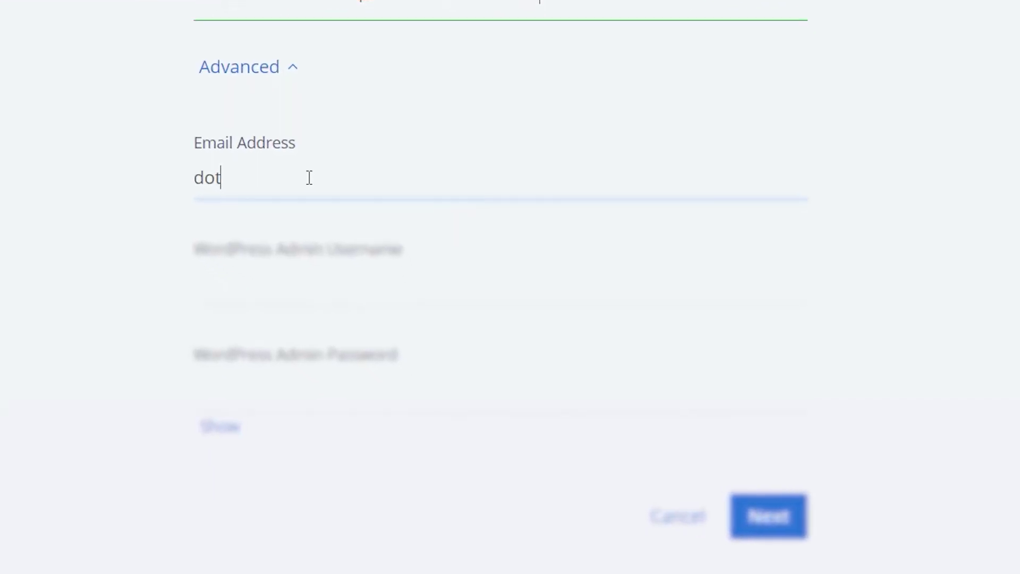
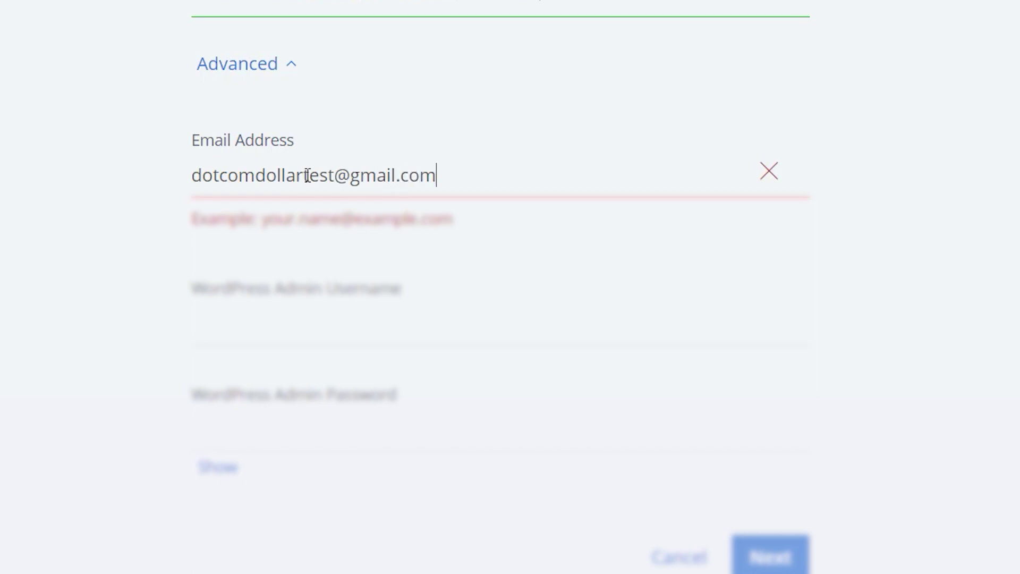
pyautogui.press('Tab')
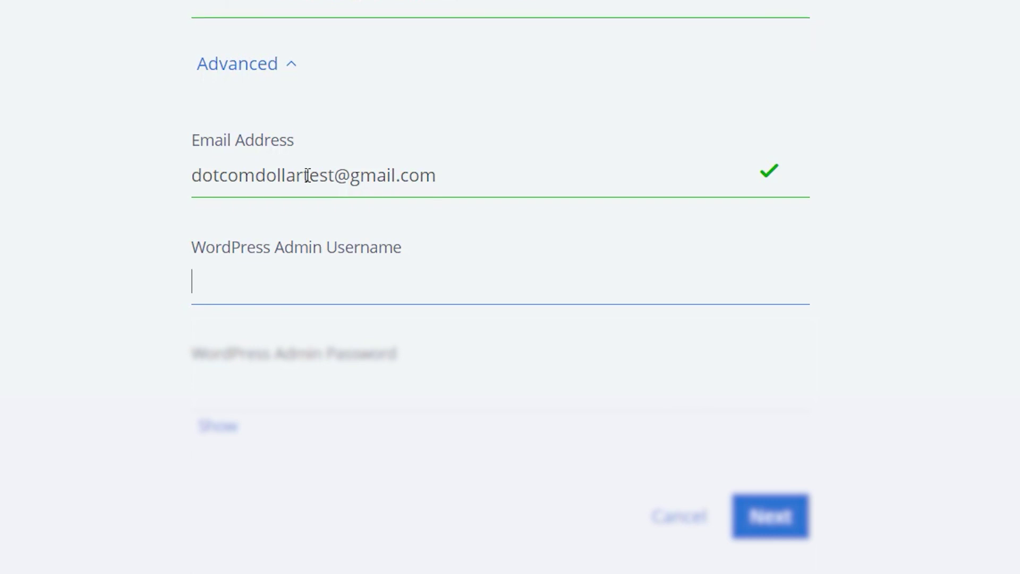
pyautogui.write('dotcomdollartest')
pyautogui.press('Tab')
pyautogui.write('•••••••••••')
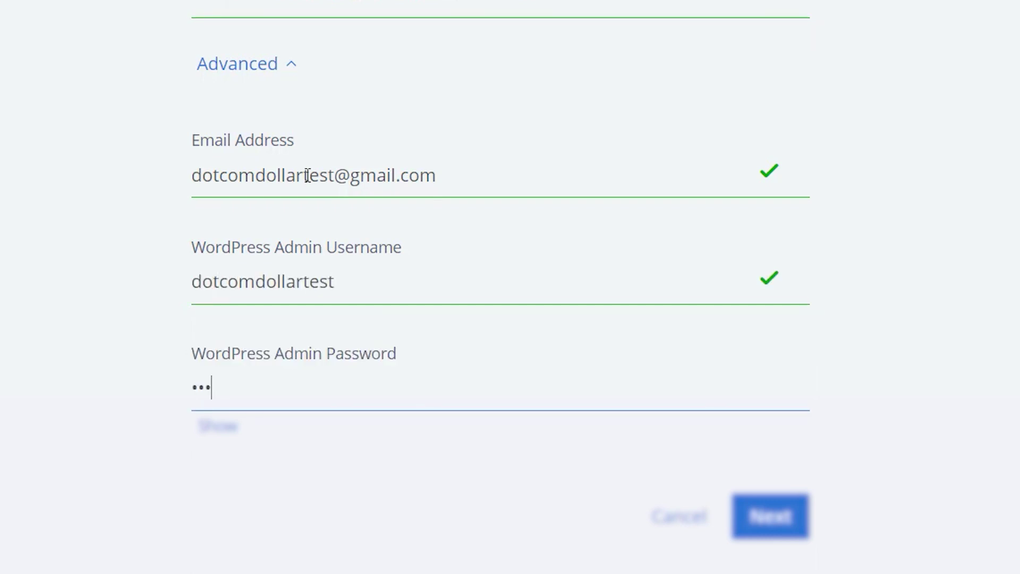
pyautogui.hotkey('ctrl', 'a')
pyautogui.press('BackSpace')
pyautogui.write('••••••••••••')
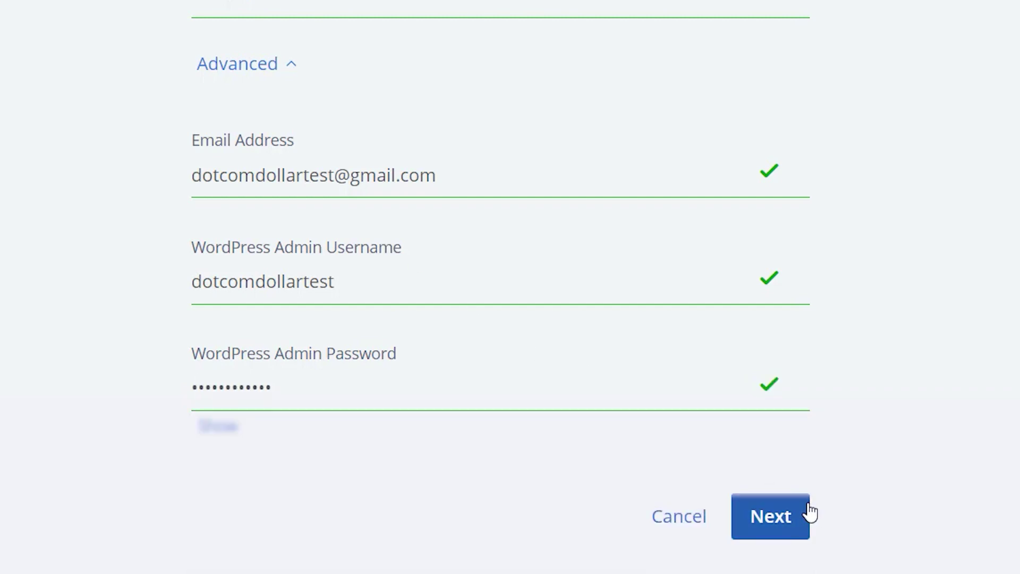
# - Continue and keep dotcomdollar.xyz as the site's domain
pyautogui.click(780, 518)
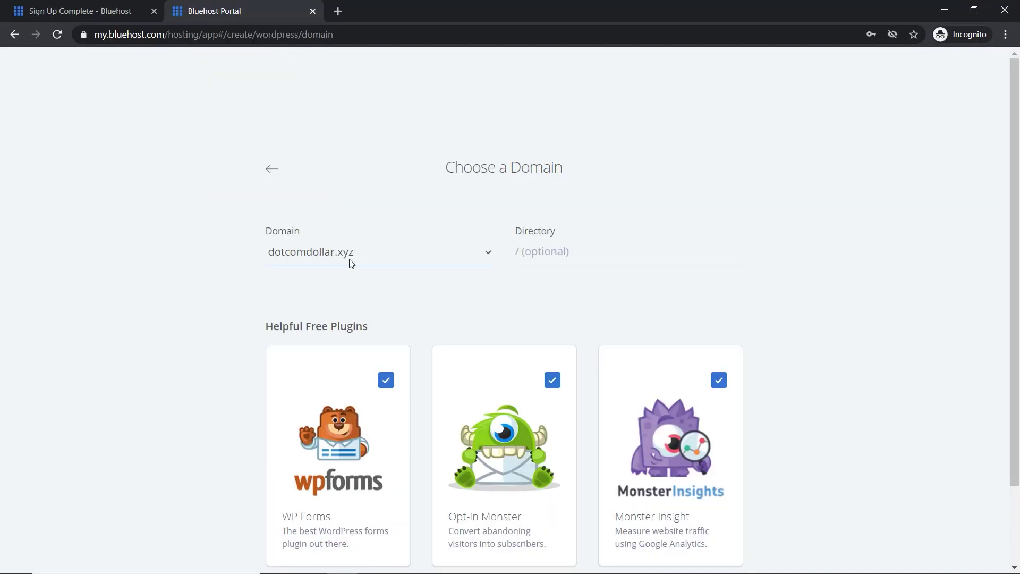
pyautogui.click(374, 254)
pyautogui.click(357, 272)
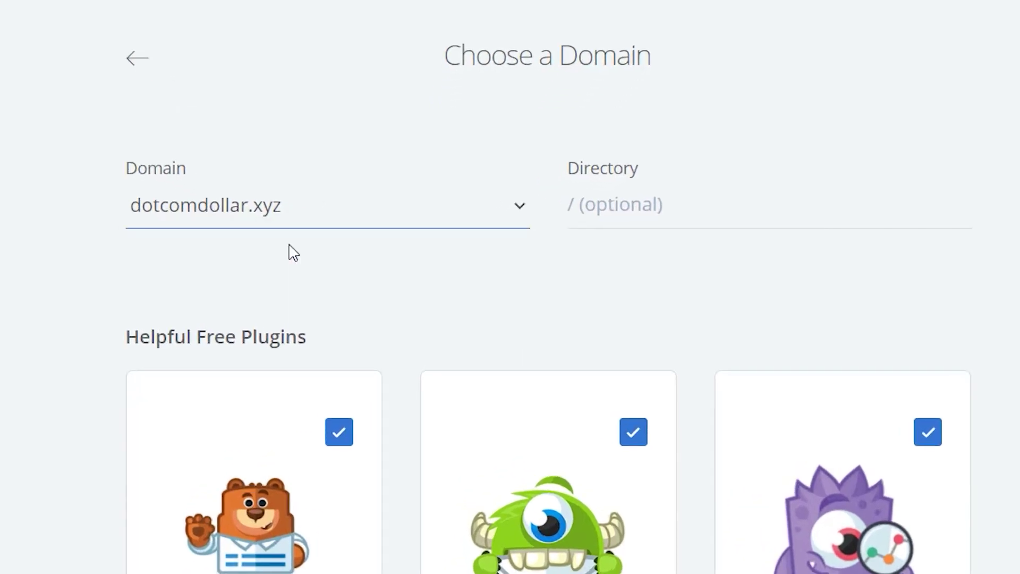
# - Untick WP Forms, Opt-in Monster and Monster Insight, then start the WordPress installation
pyautogui.scroll(-3, 312, 277)
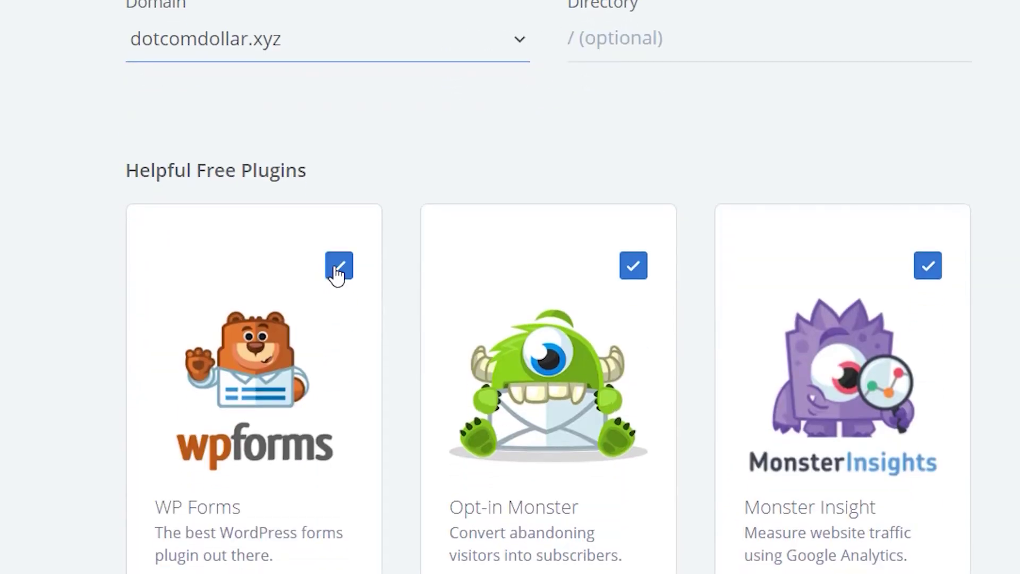
pyautogui.click(339, 268)
pyautogui.click(625, 270)
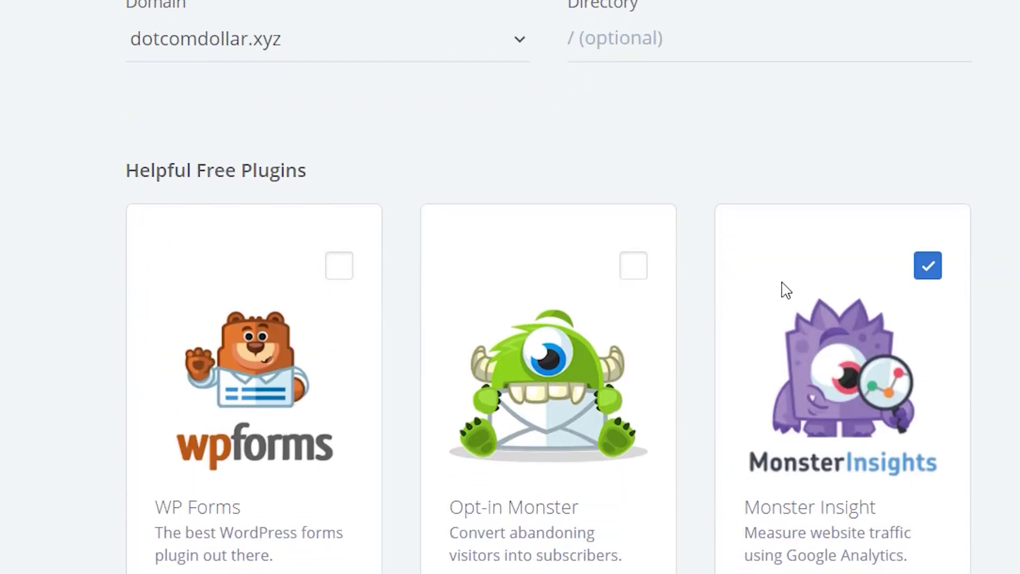
pyautogui.click(934, 277)
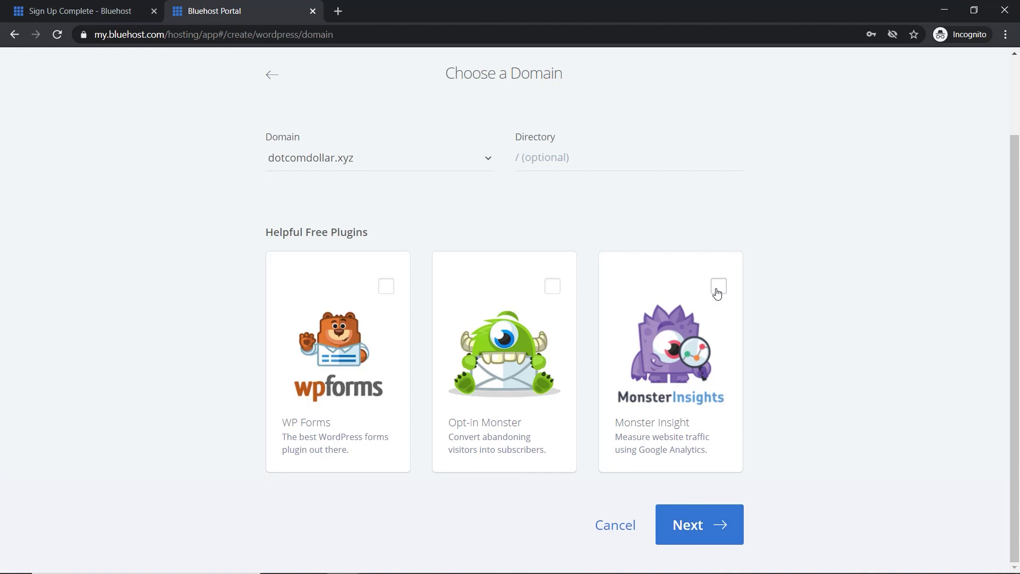
pyautogui.click(706, 526)
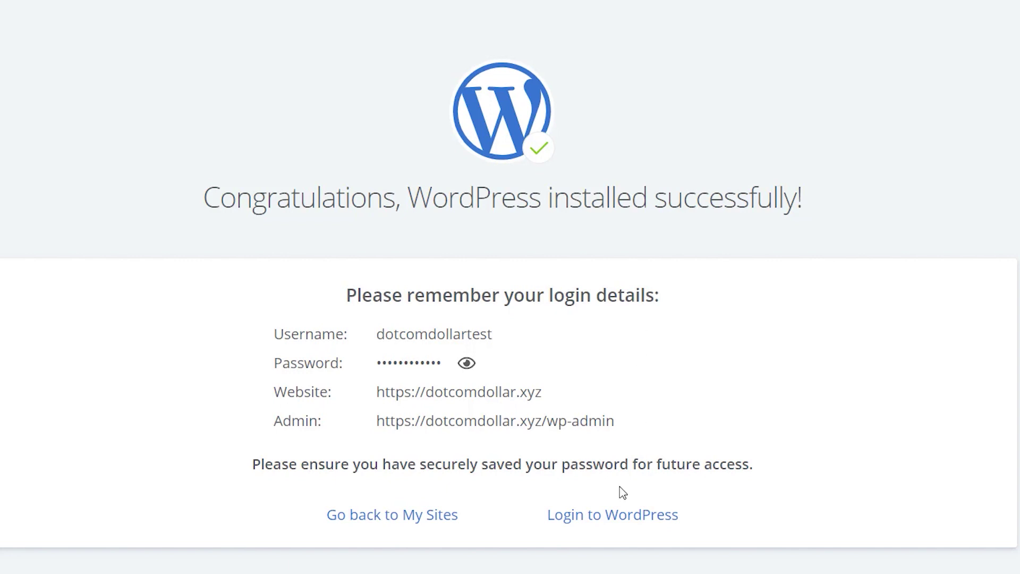
# - Once installation finishes, scroll the success page down to the Login to WordPress link
pyautogui.scroll(-2, 620, 490)
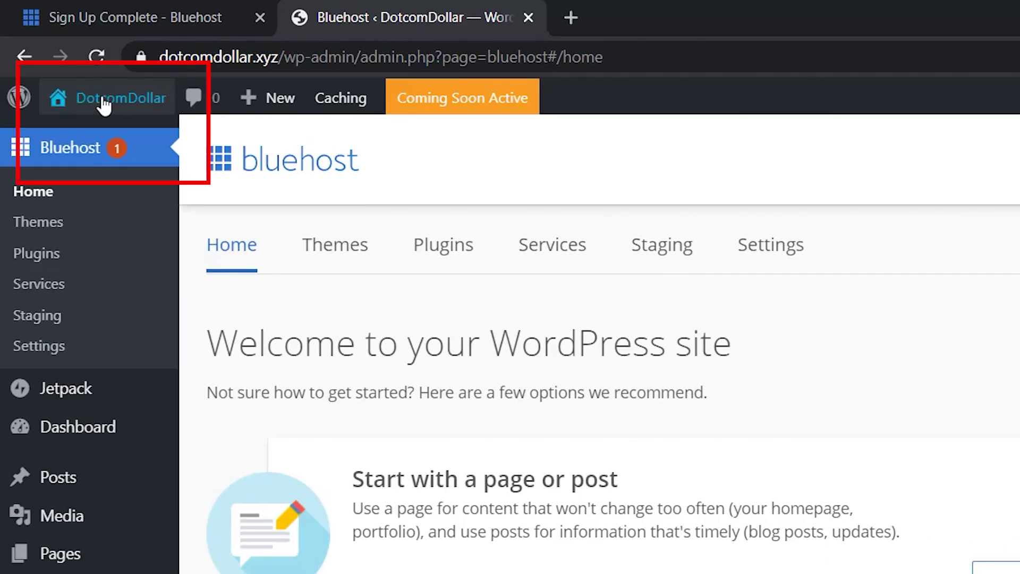
# - Choose Visit Site under the DotcomDollar admin-bar menu to view the live site
pyautogui.moveTo(64, 60)
pyautogui.click(67, 84)
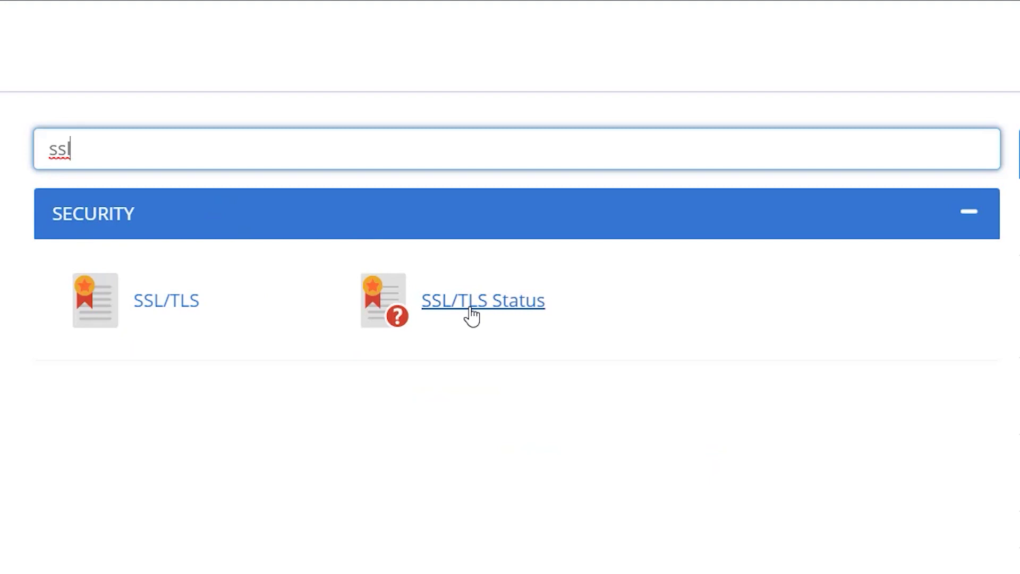
# - On SSL/TLS Status, select all nine domains, run AutoSSL, and review the validated results
pyautogui.click(472, 316)
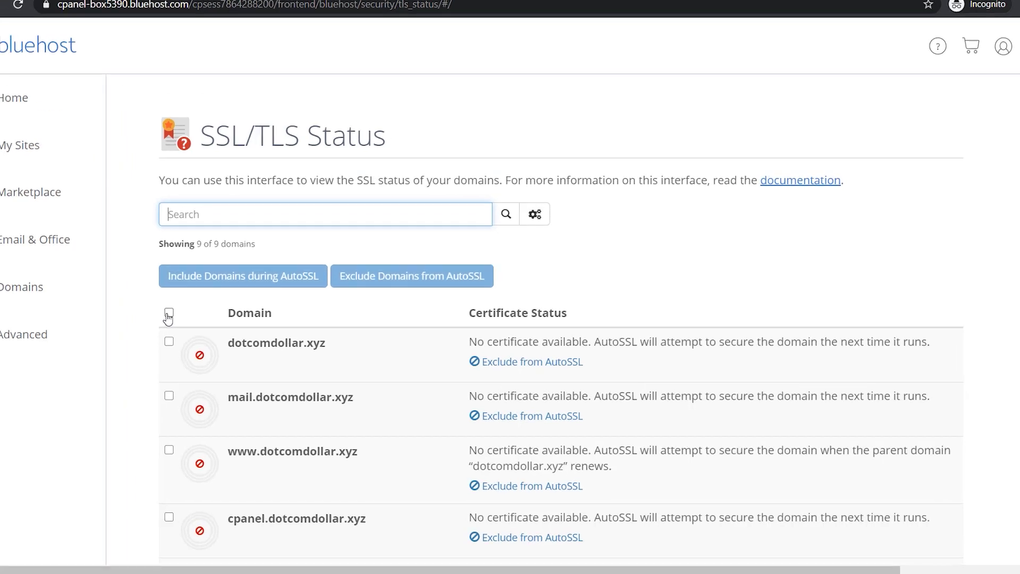
pyautogui.click(169, 313)
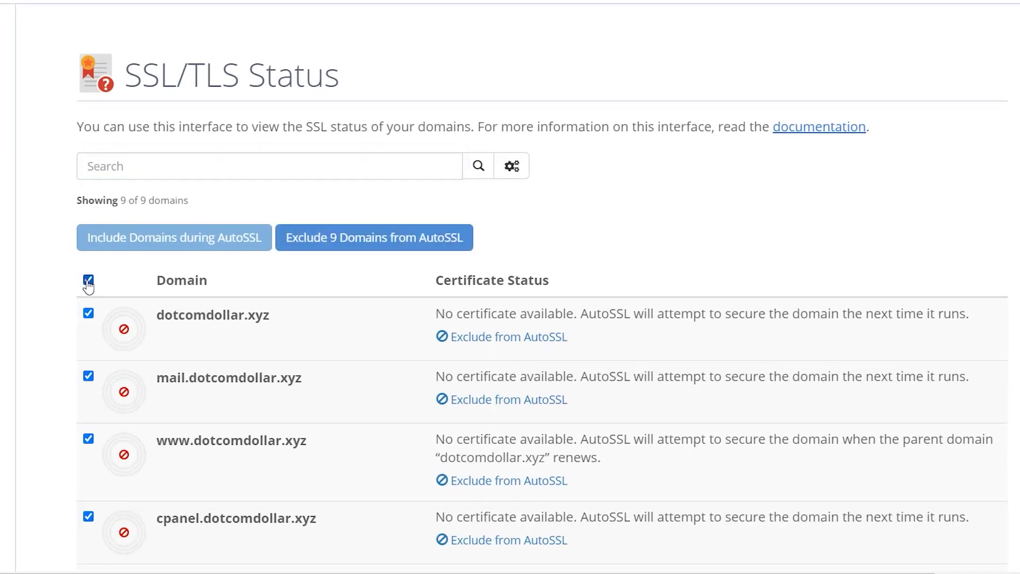
pyautogui.click(543, 244)
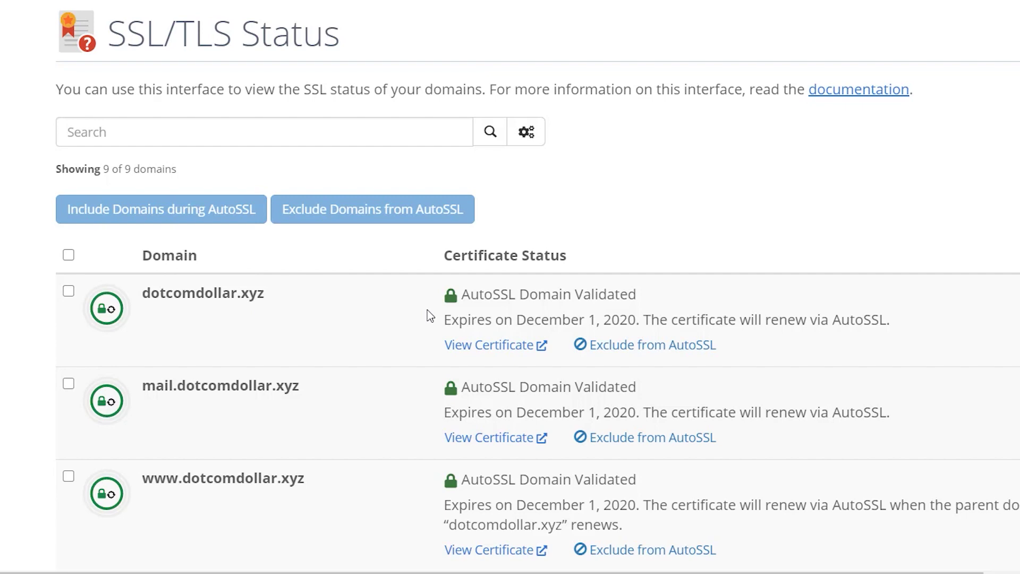
pyautogui.scroll(-6, 431, 315)
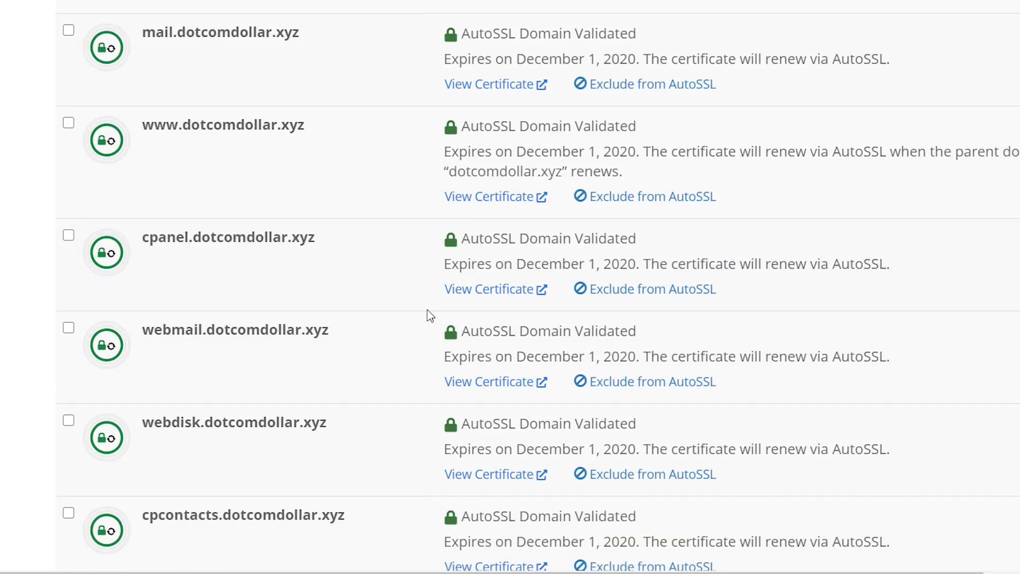
pyautogui.scroll(6, 431, 315)
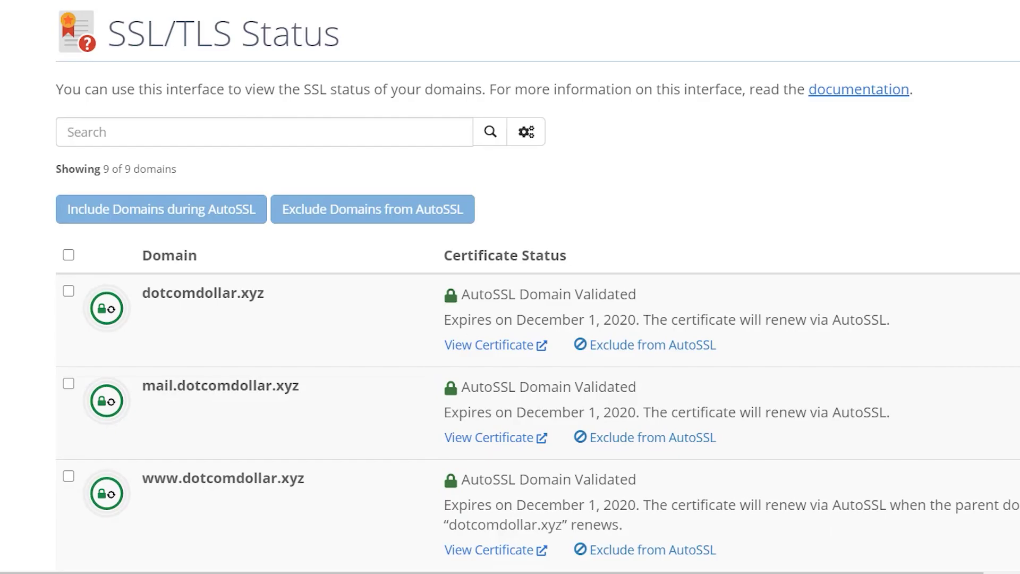